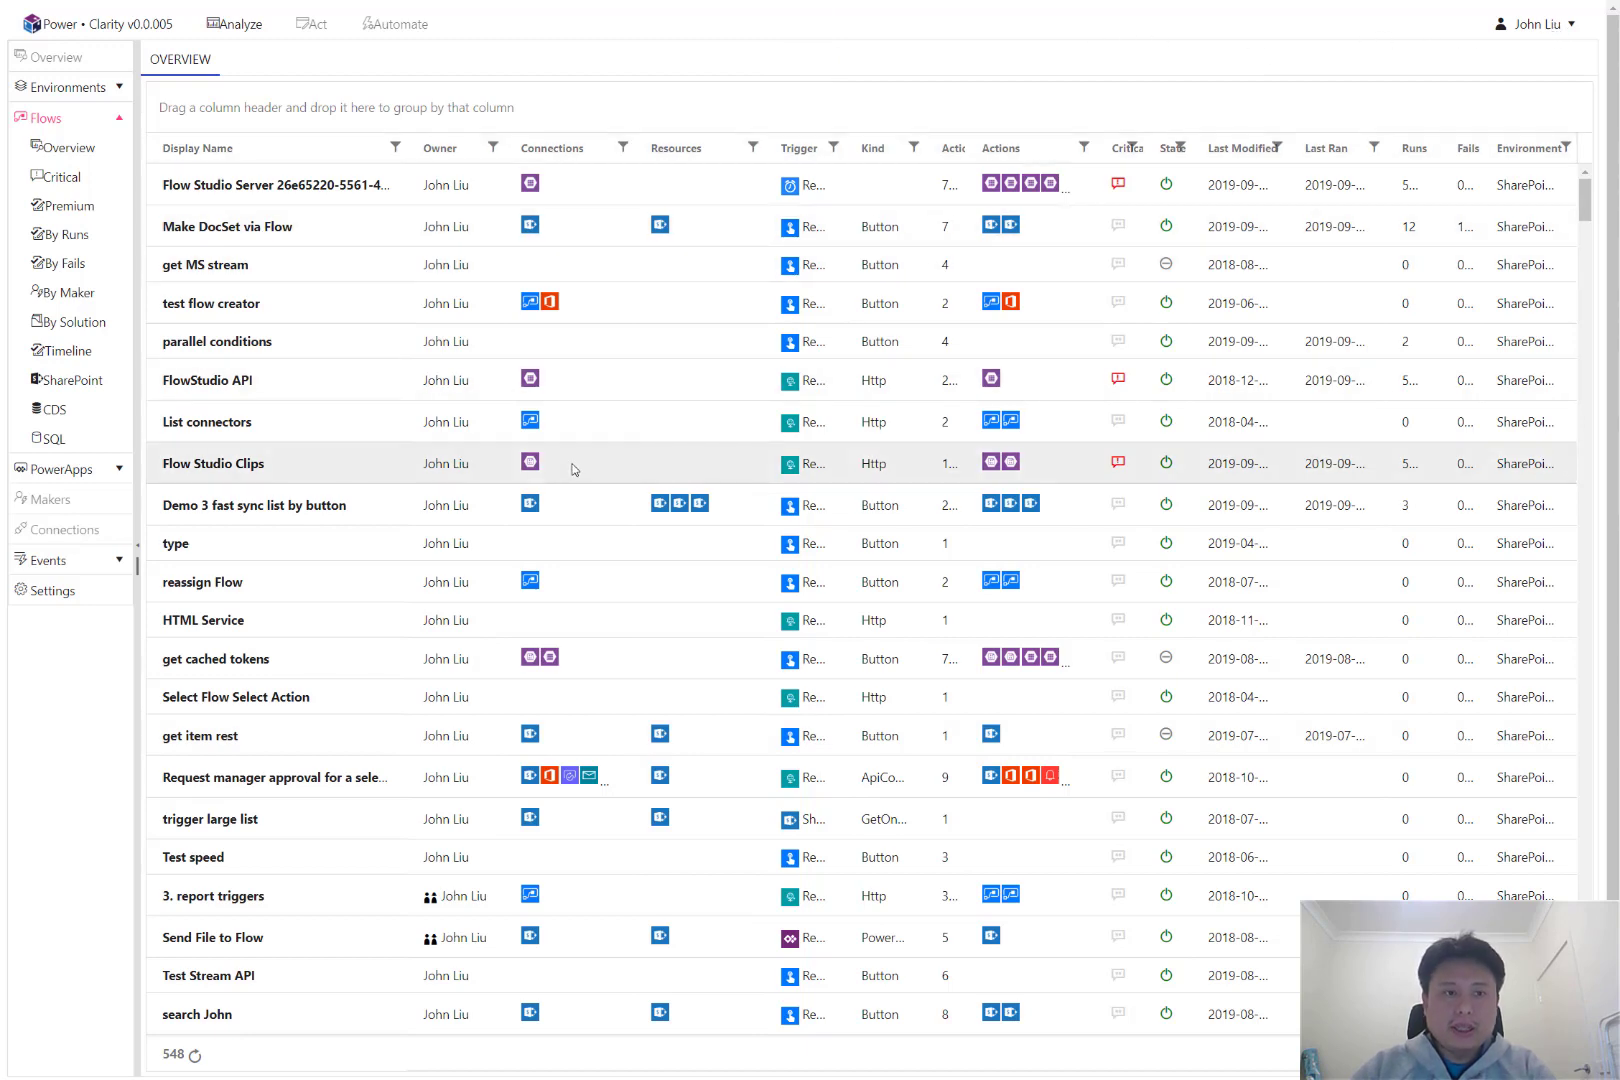
# In Settings, review the two scanning account entries and the event-handling webhook URL.
pyautogui.click(43, 592)
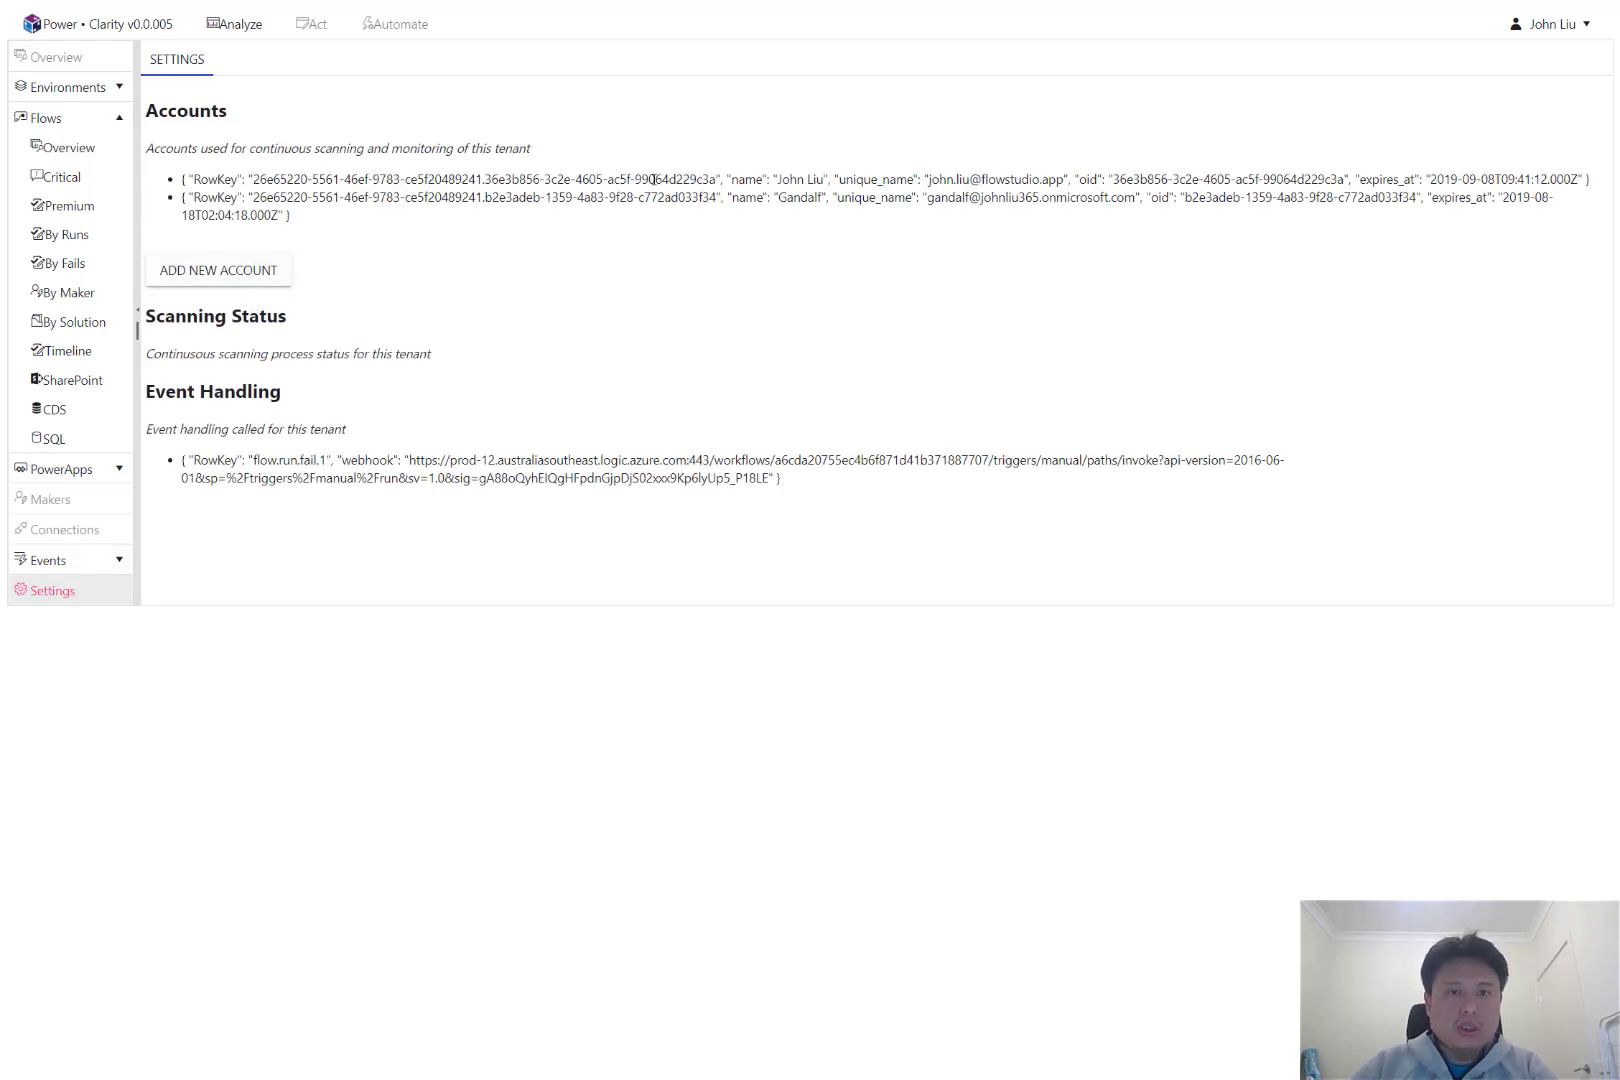
pyautogui.moveTo(531, 177); pyautogui.dragTo(828, 231)
pyautogui.click(828, 231)
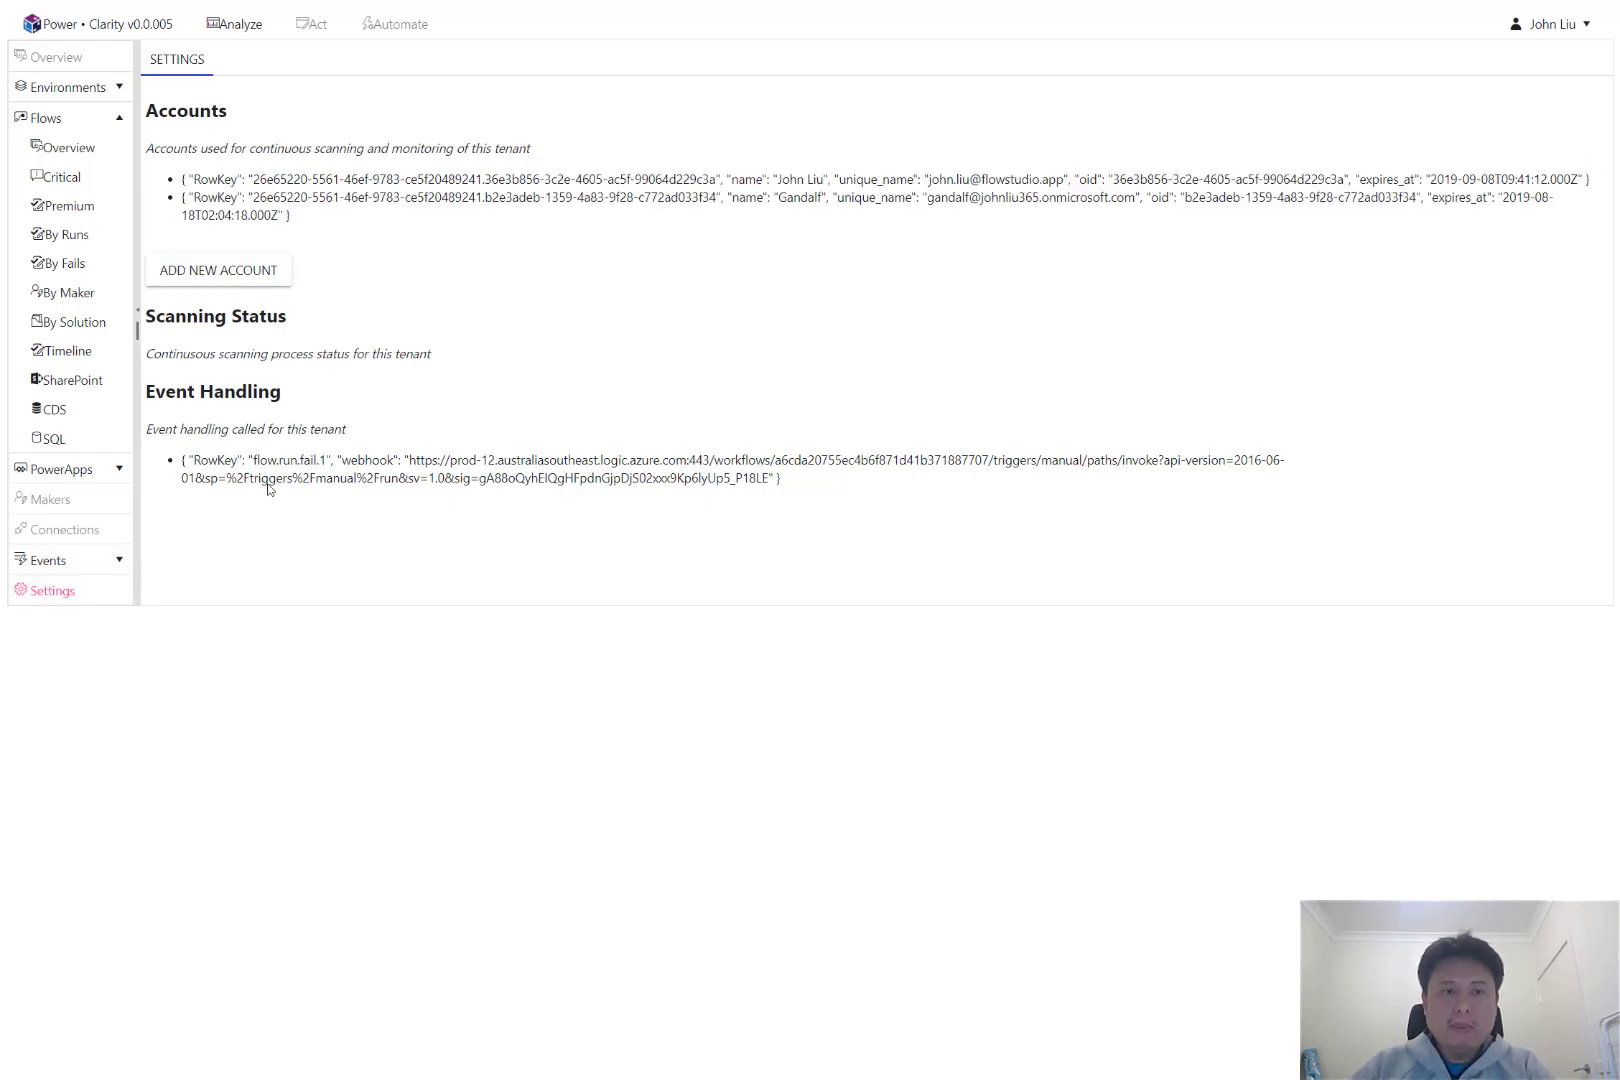
pyautogui.moveTo(432, 458); pyautogui.dragTo(793, 505)
pyautogui.click(793, 505)
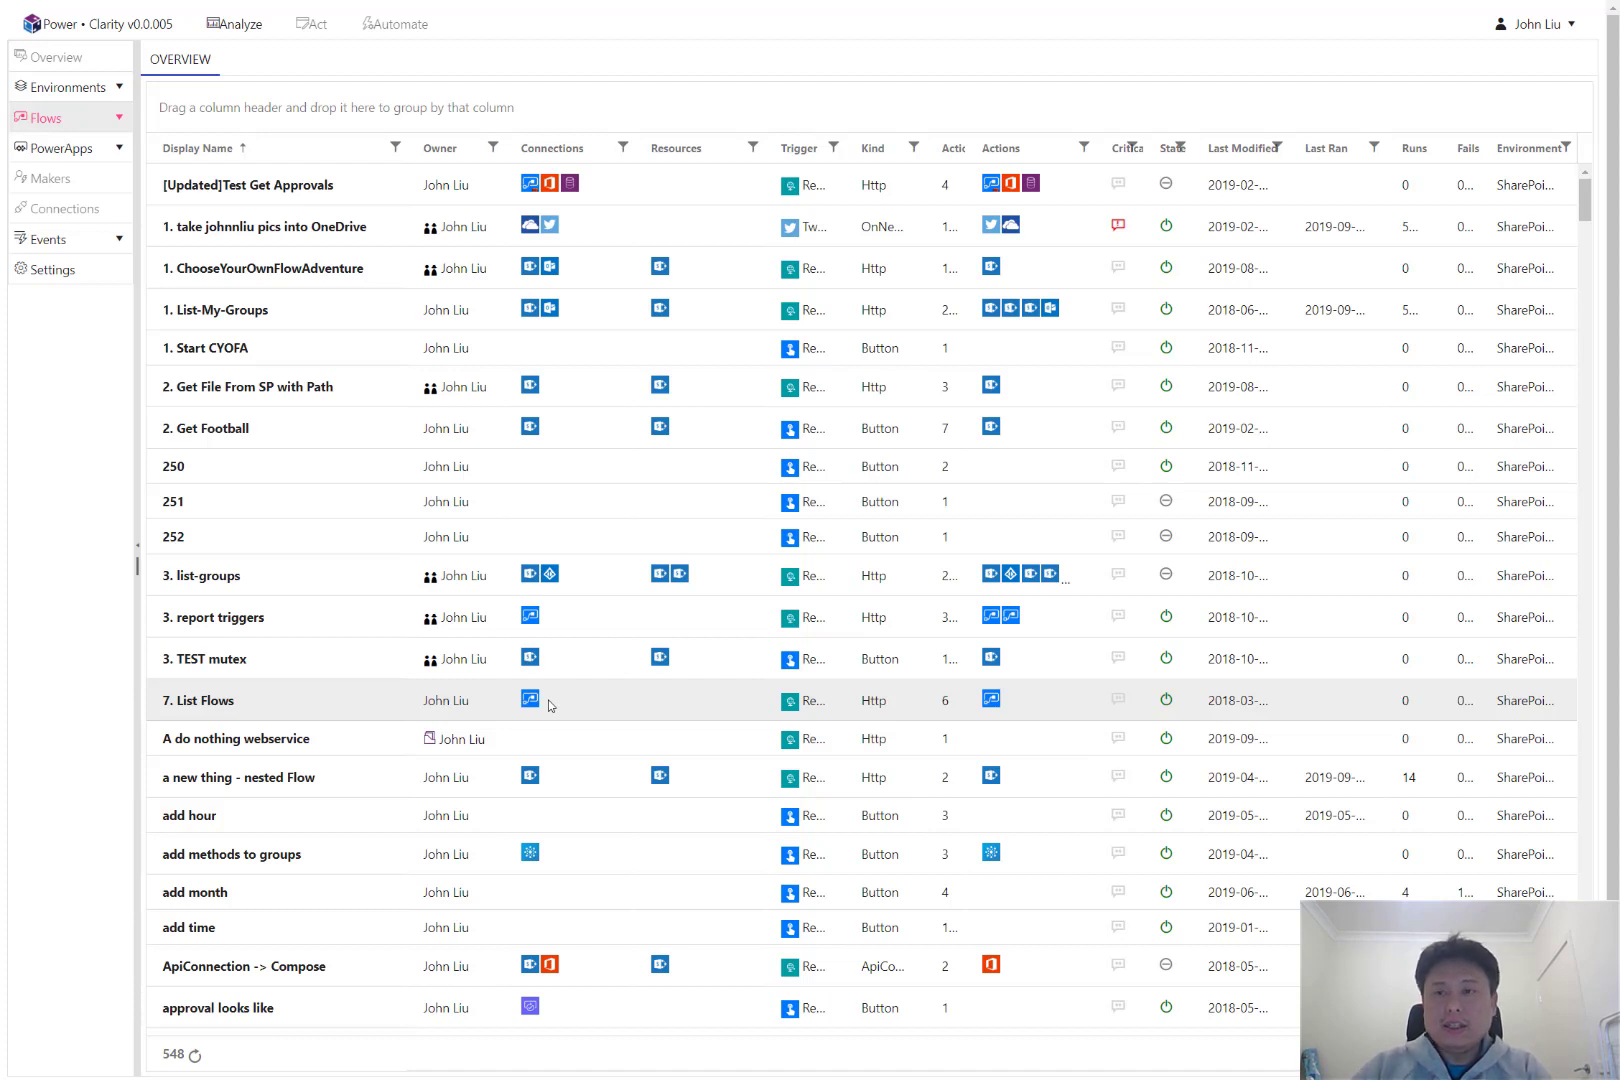
pyautogui.moveTo(1503, 163); pyautogui.dragTo(237, 110)
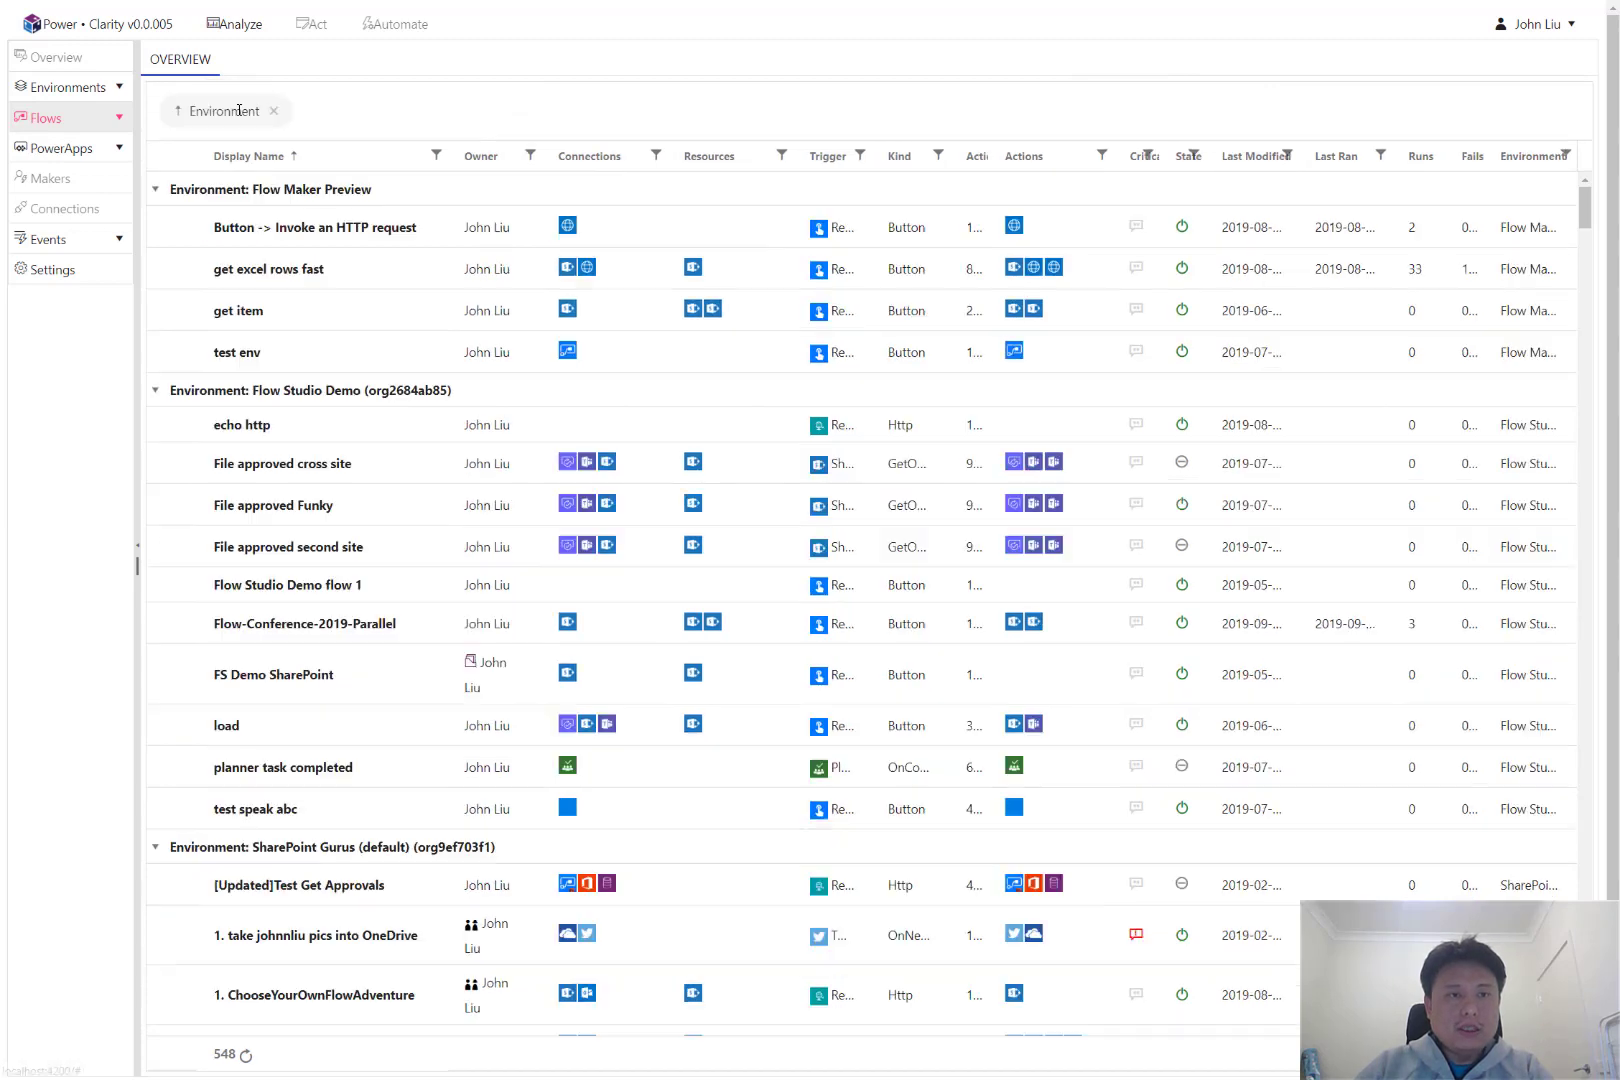
pyautogui.click(156, 190)
pyautogui.click(156, 225)
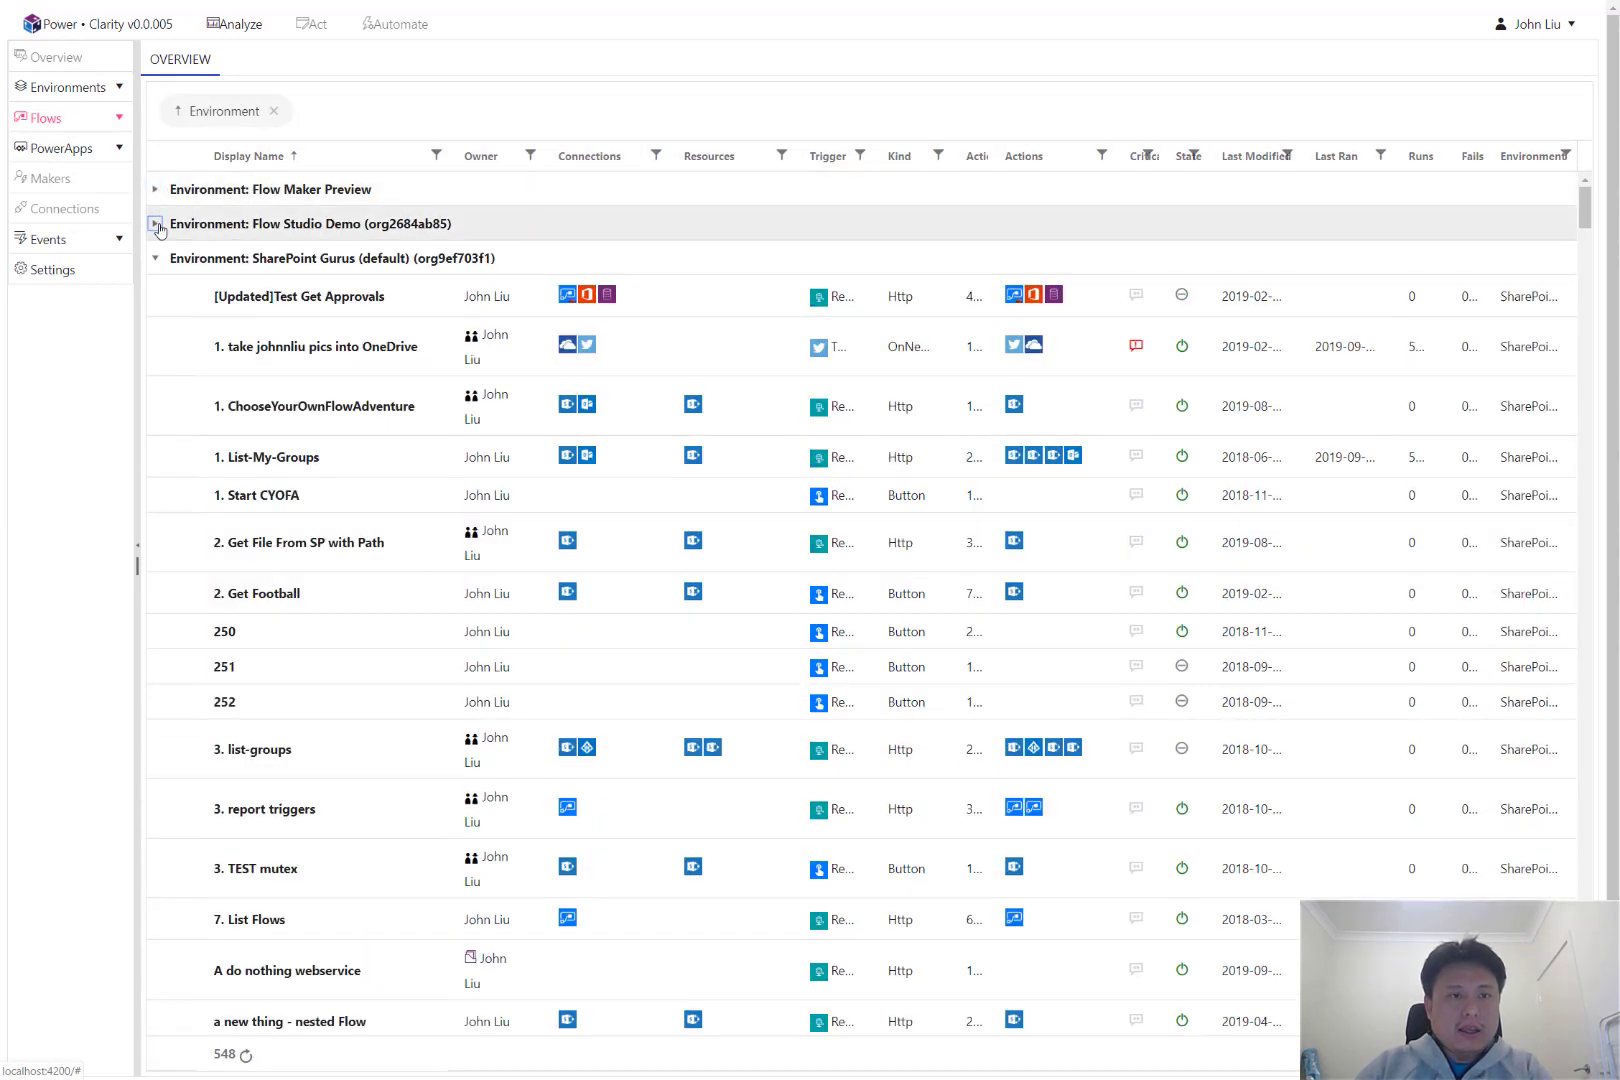
pyautogui.click(156, 259)
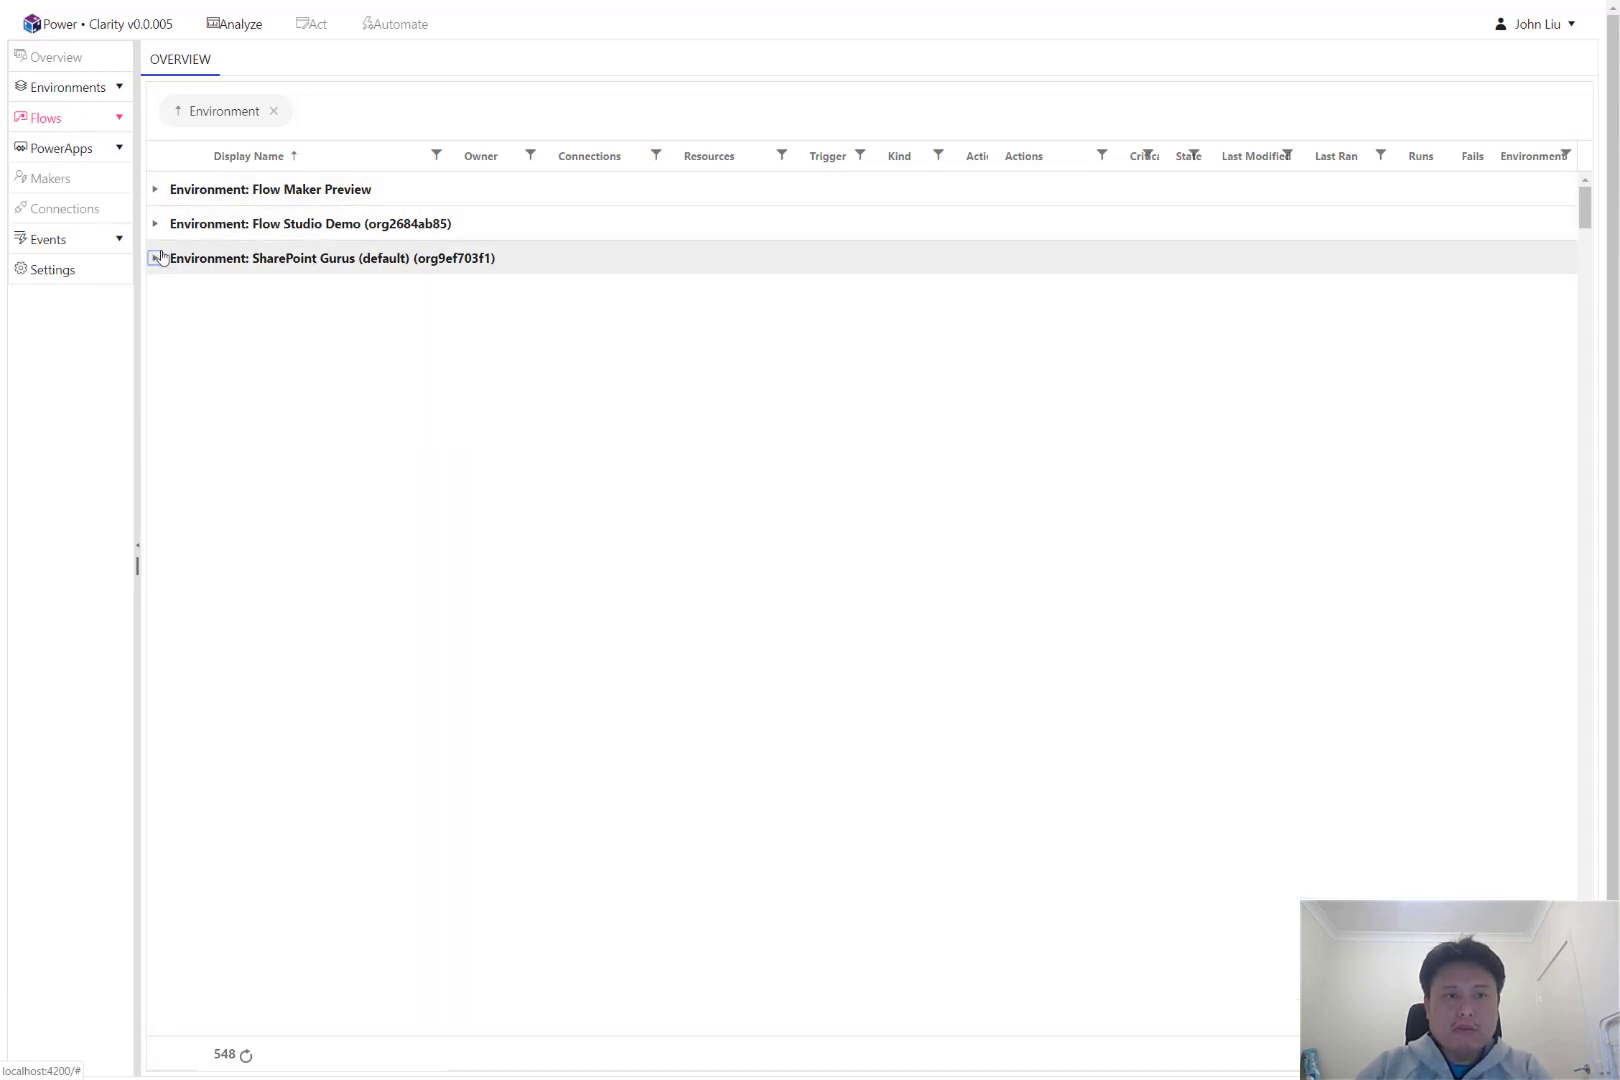
pyautogui.click(156, 258)
pyautogui.click(156, 224)
pyautogui.click(156, 190)
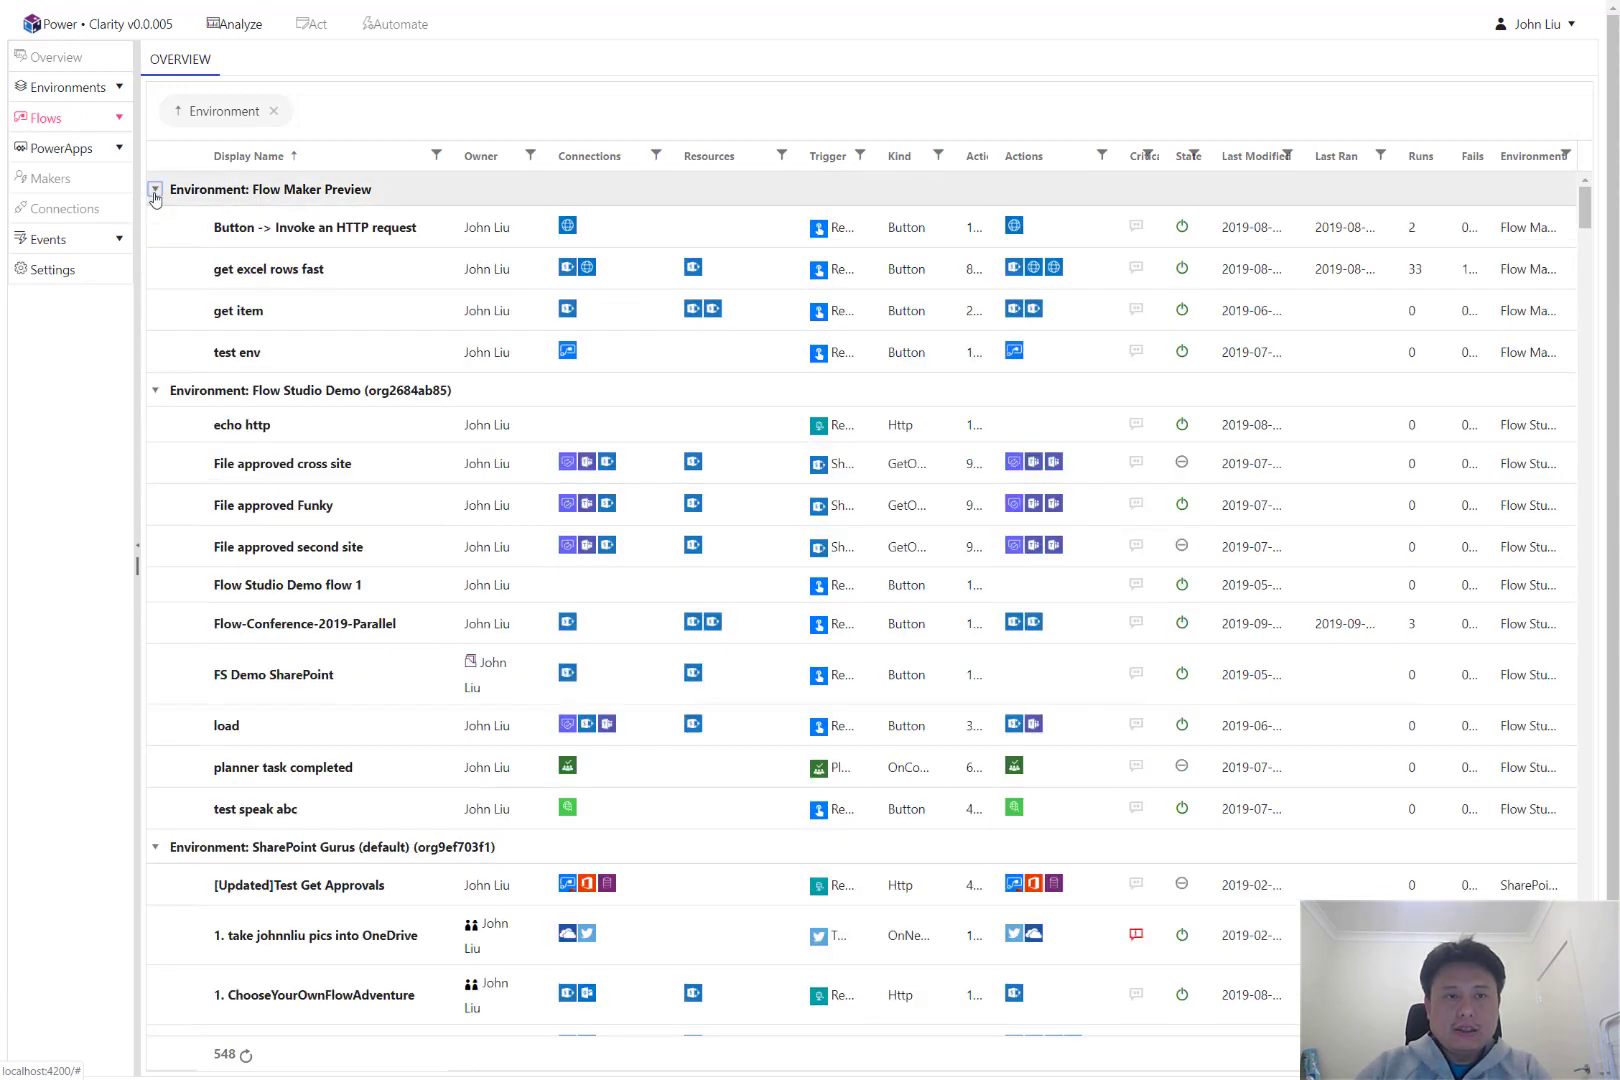
pyautogui.click(274, 111)
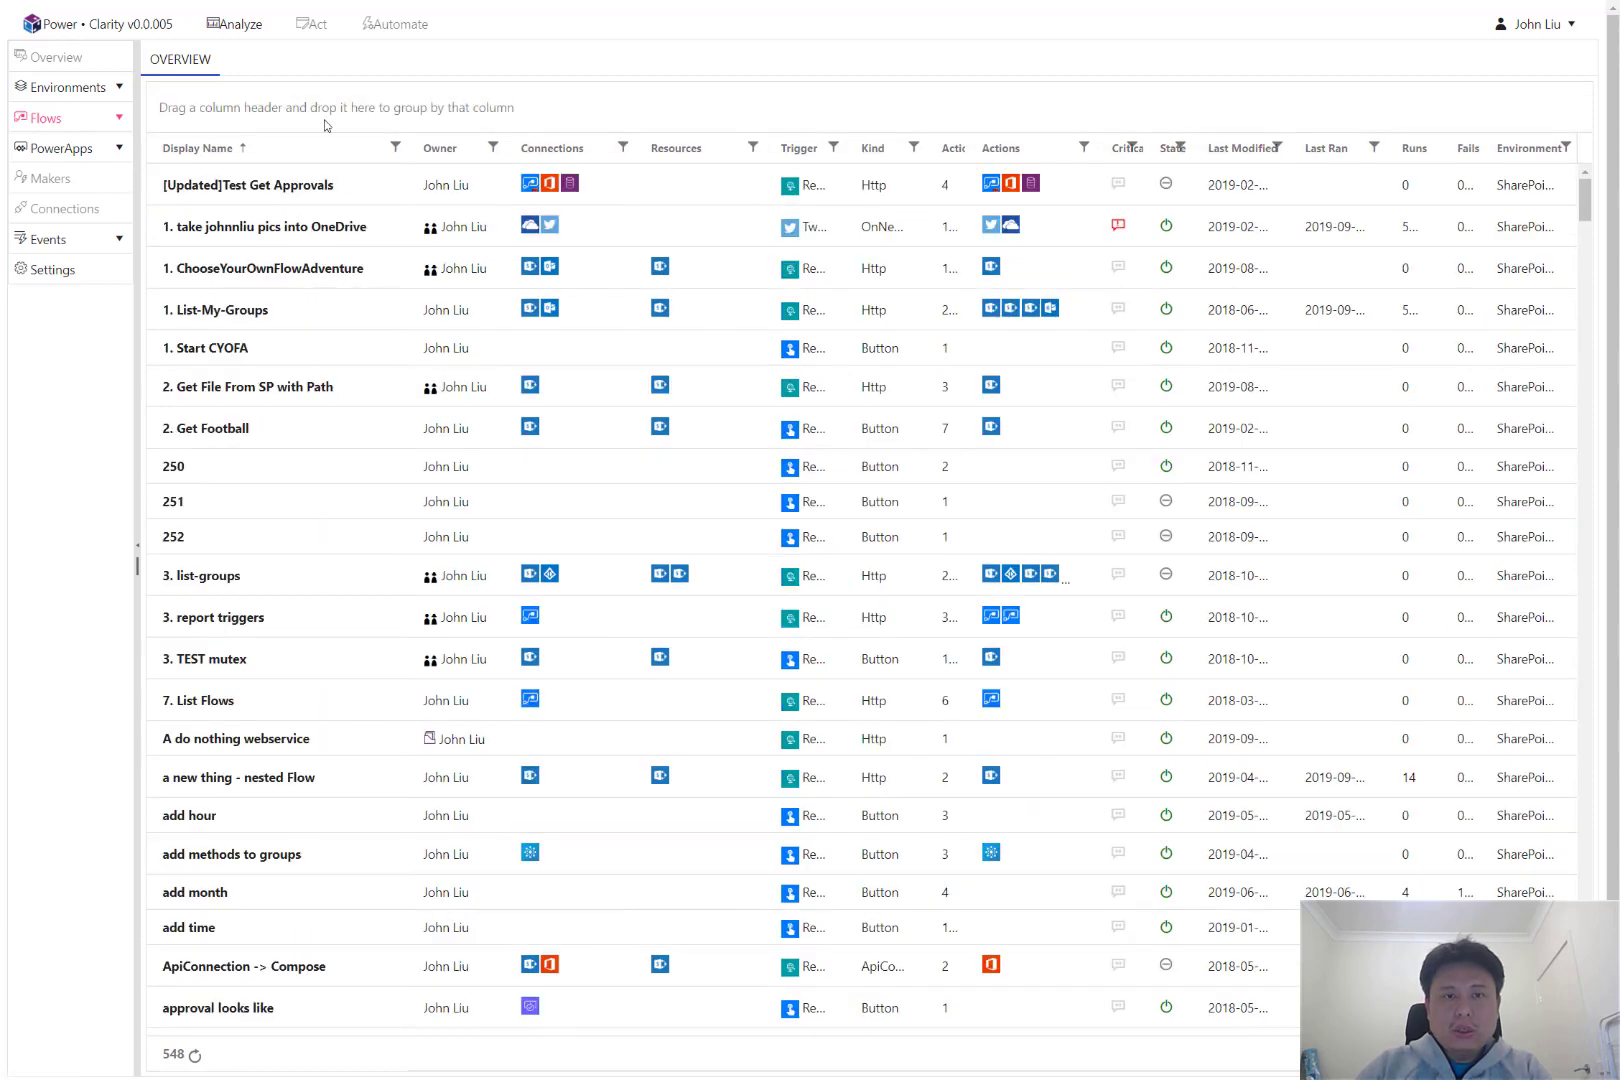
pyautogui.moveTo(440, 148); pyautogui.dragTo(280, 120)
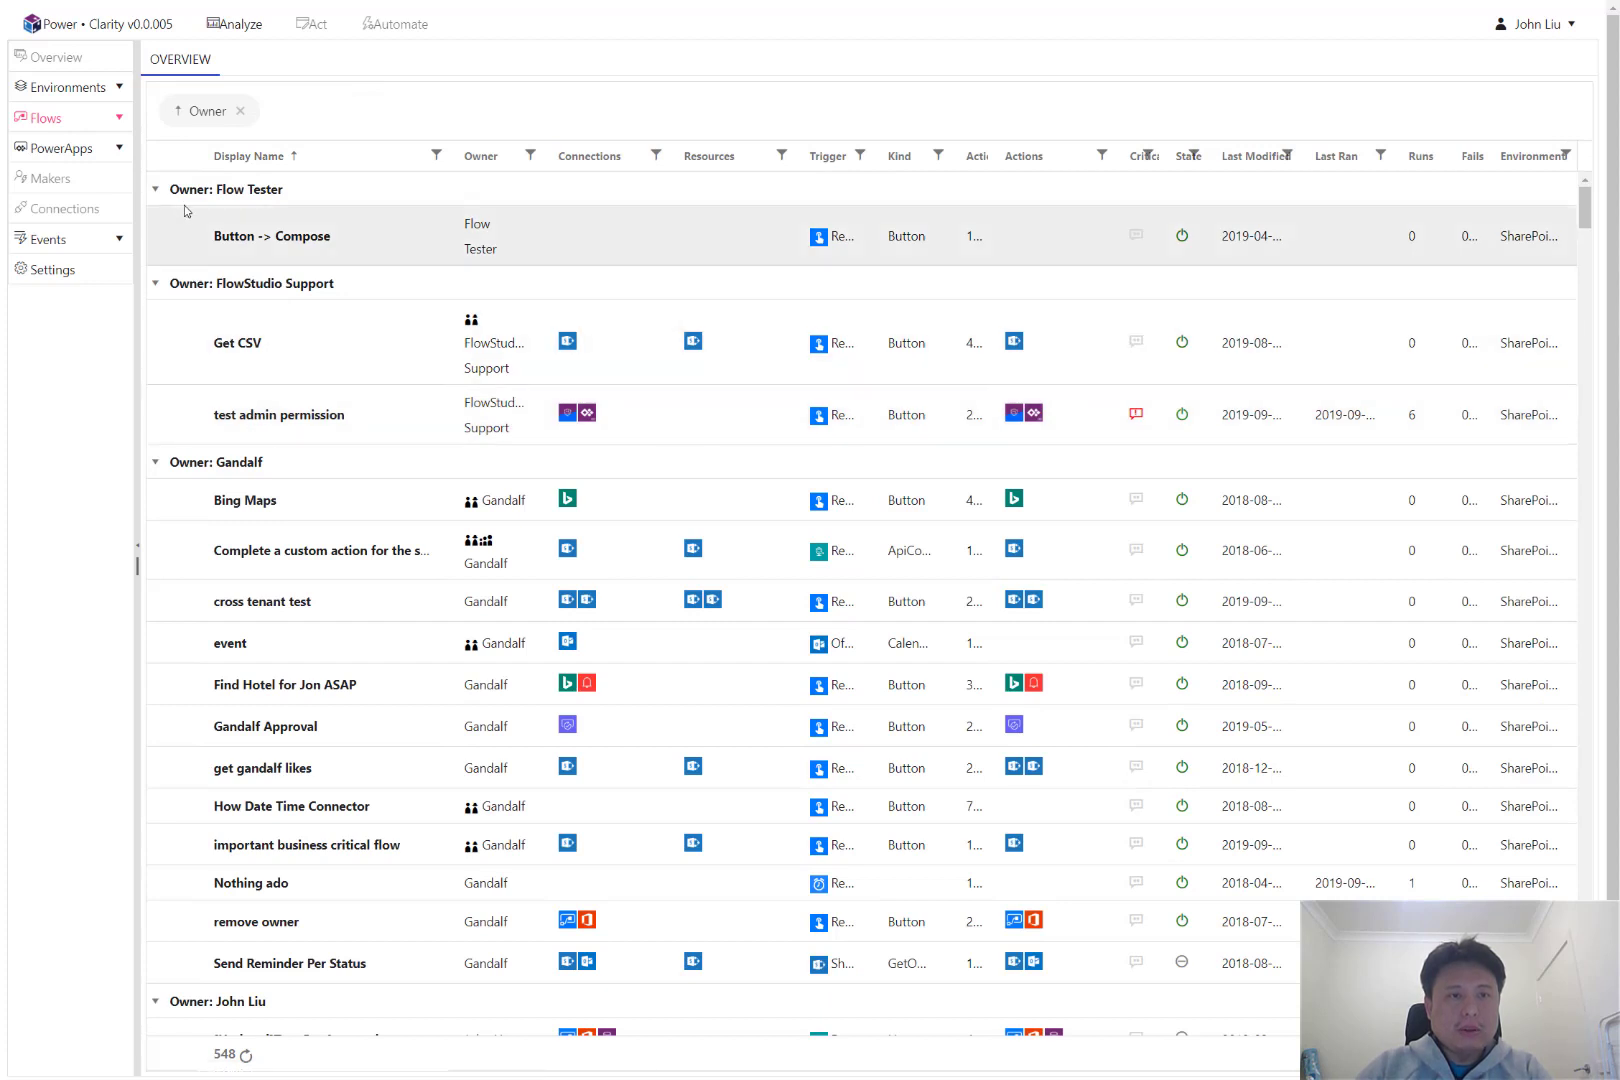
pyautogui.click(240, 112)
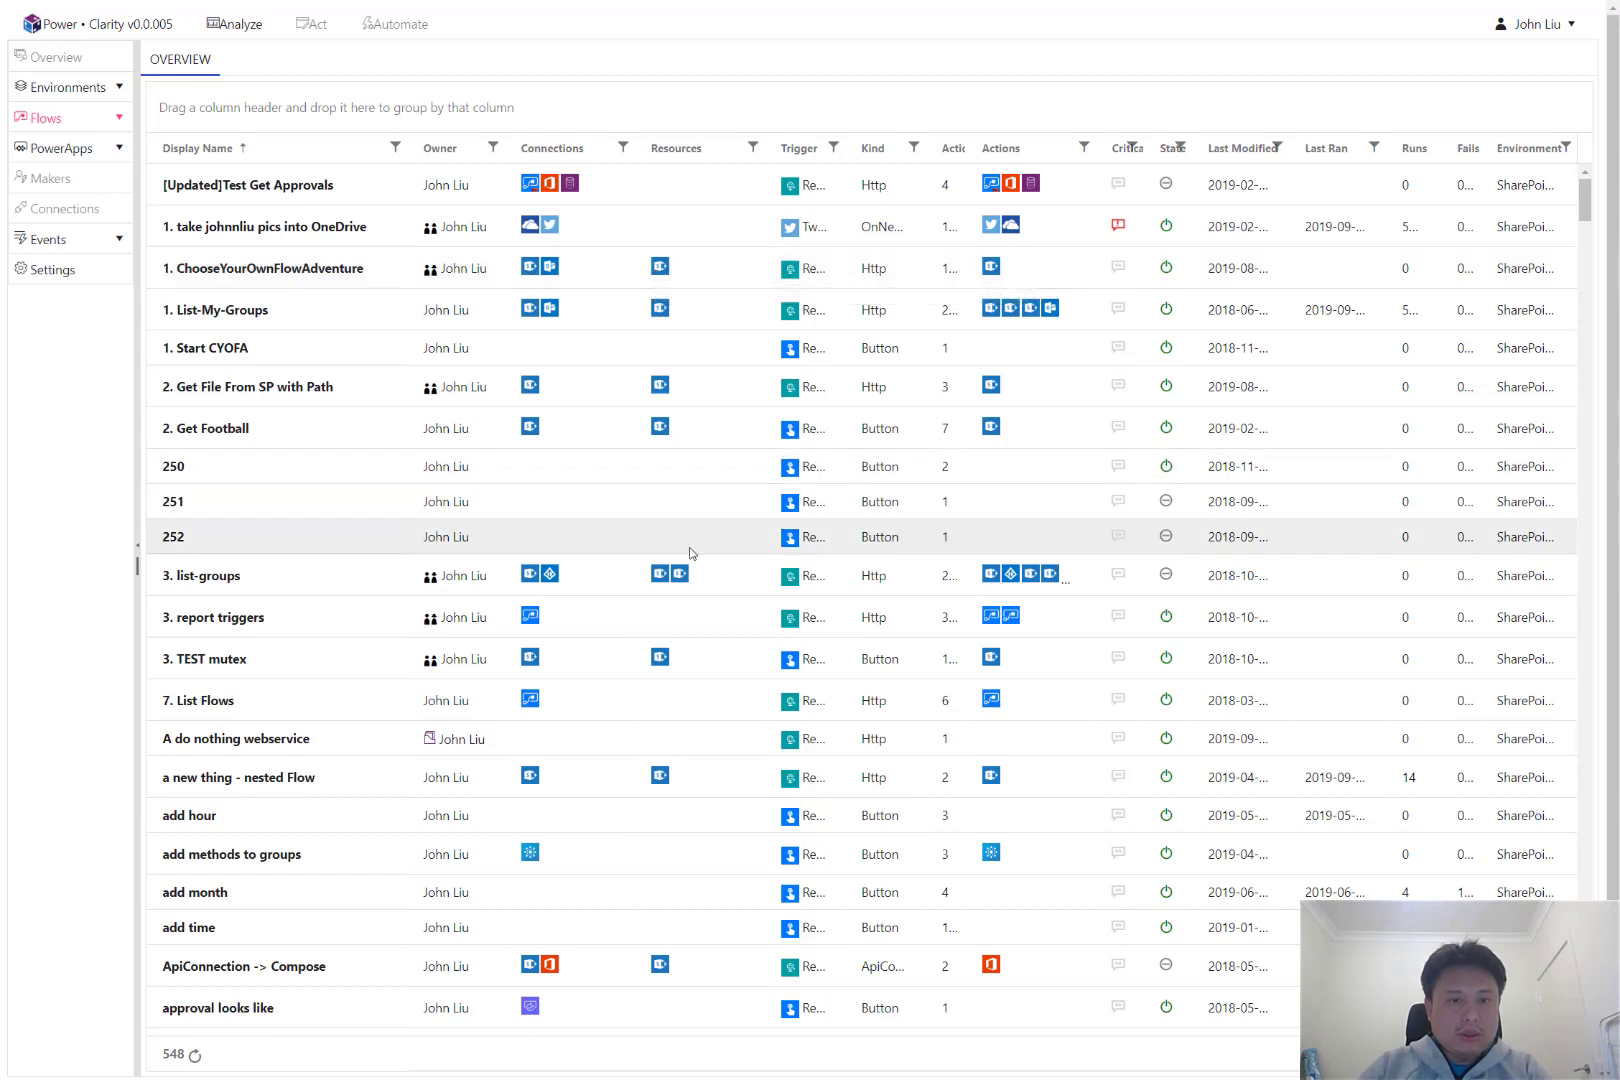
# Group the flows table by Owner.
pyautogui.scroll(-15, 660, 516)
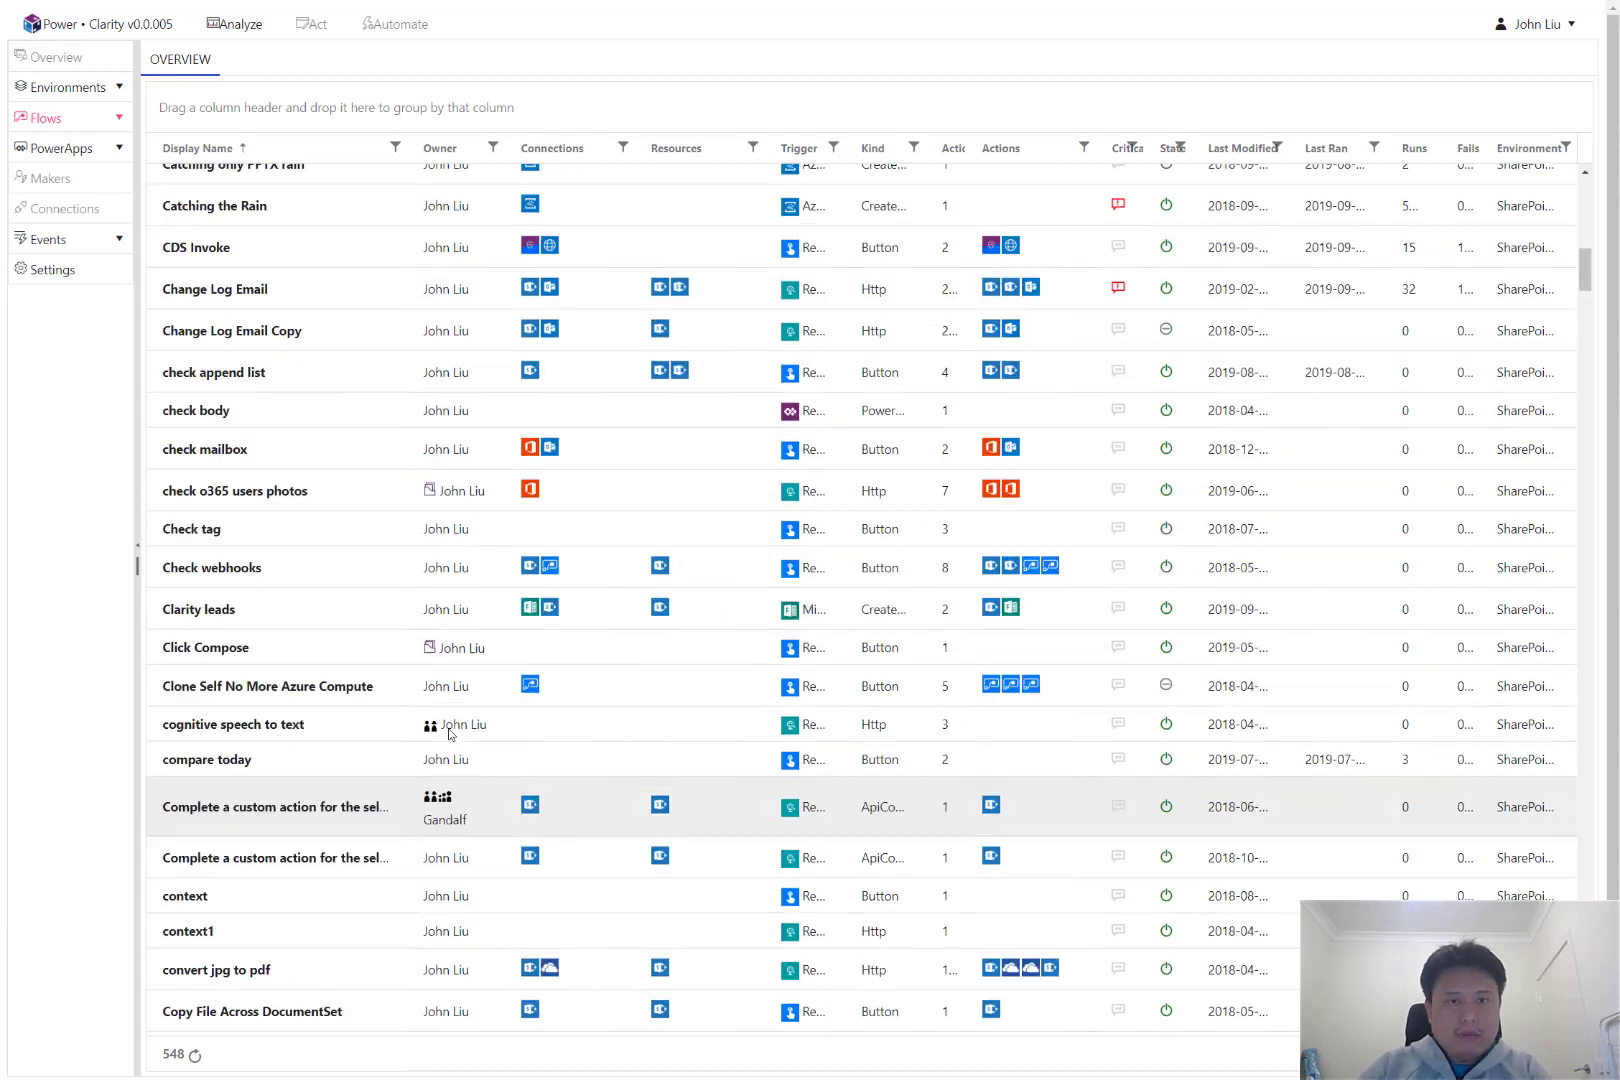
pyautogui.scroll(6, 500, 300)
pyautogui.moveTo(444, 156); pyautogui.dragTo(350, 102)
# Collapse the FlowStudio Support and Flow Tester owner groups and sort flows by last run.
pyautogui.scroll(12, 437, 231)
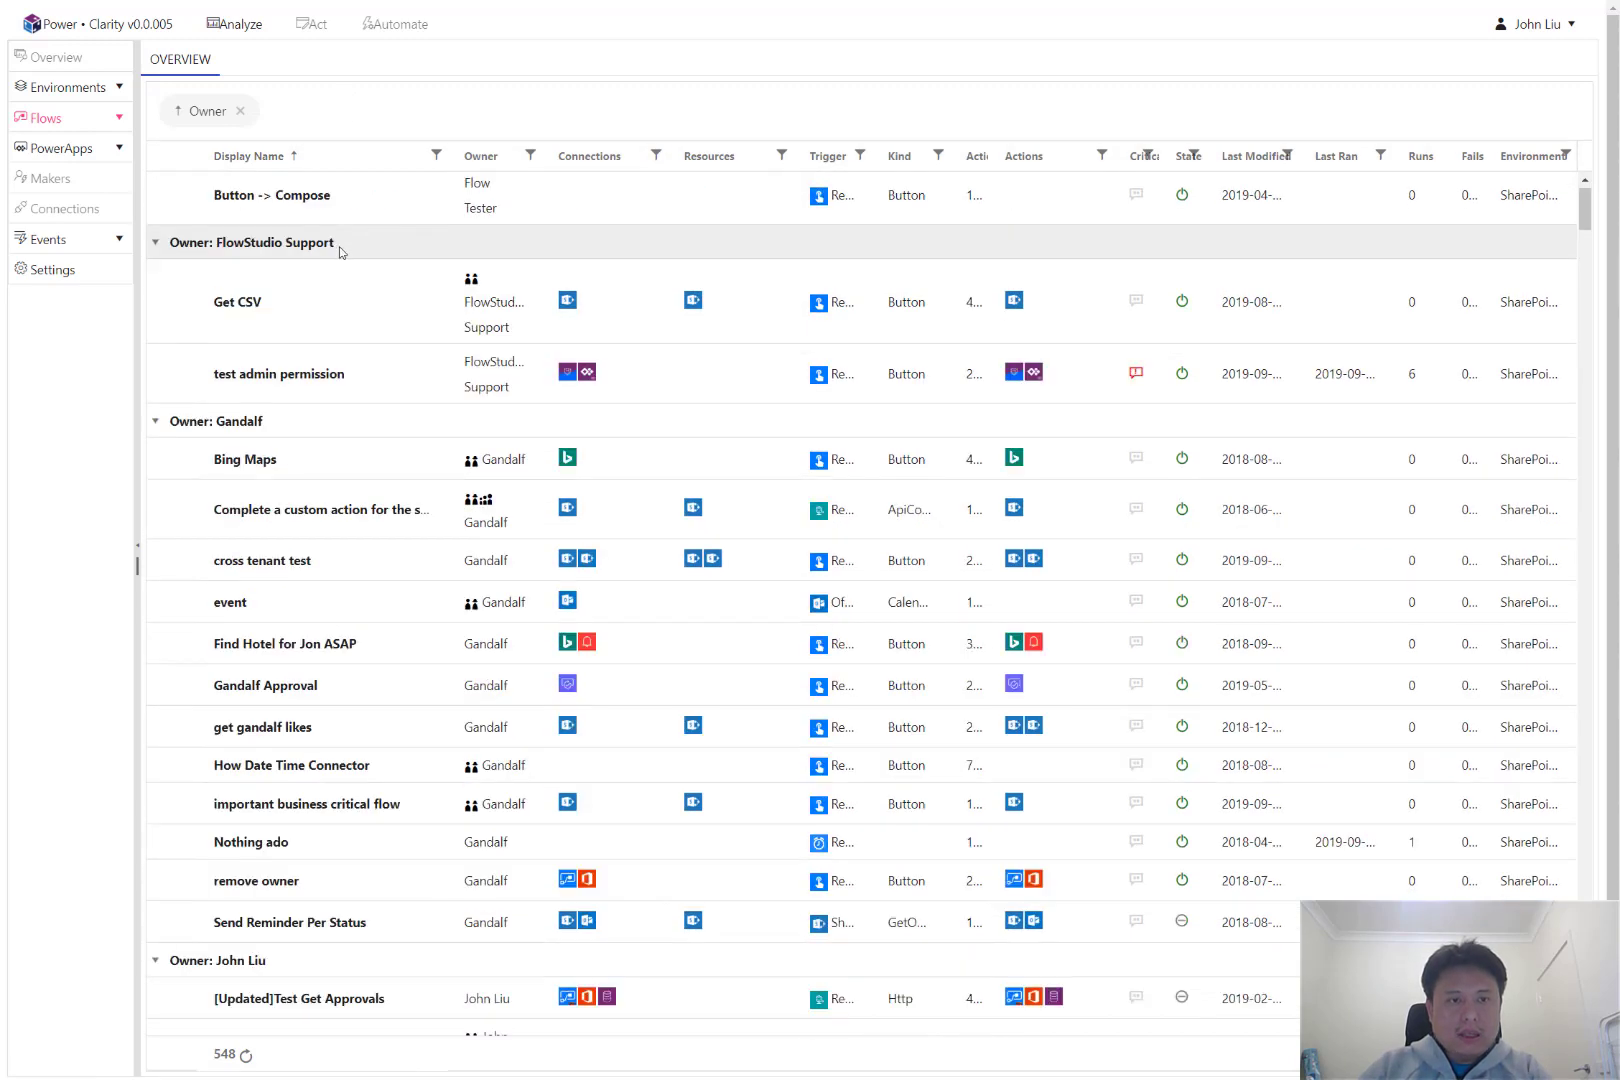
pyautogui.click(156, 243)
pyautogui.scroll(1, 156, 247)
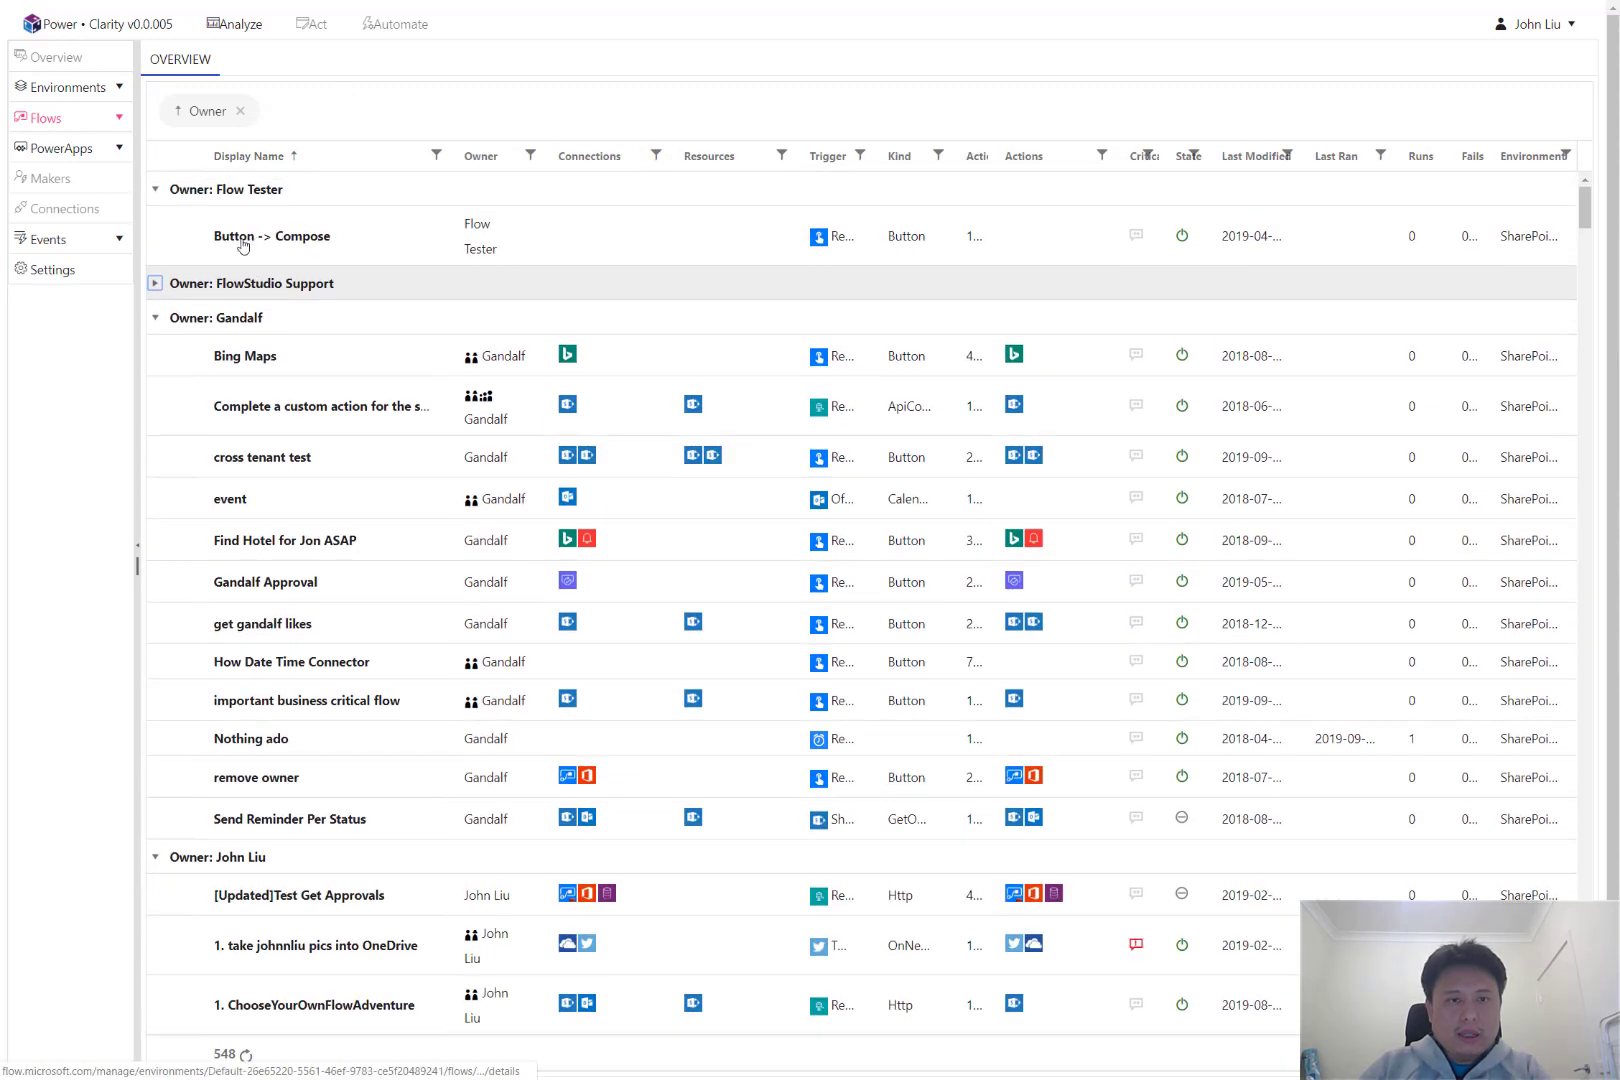
pyautogui.click(154, 191)
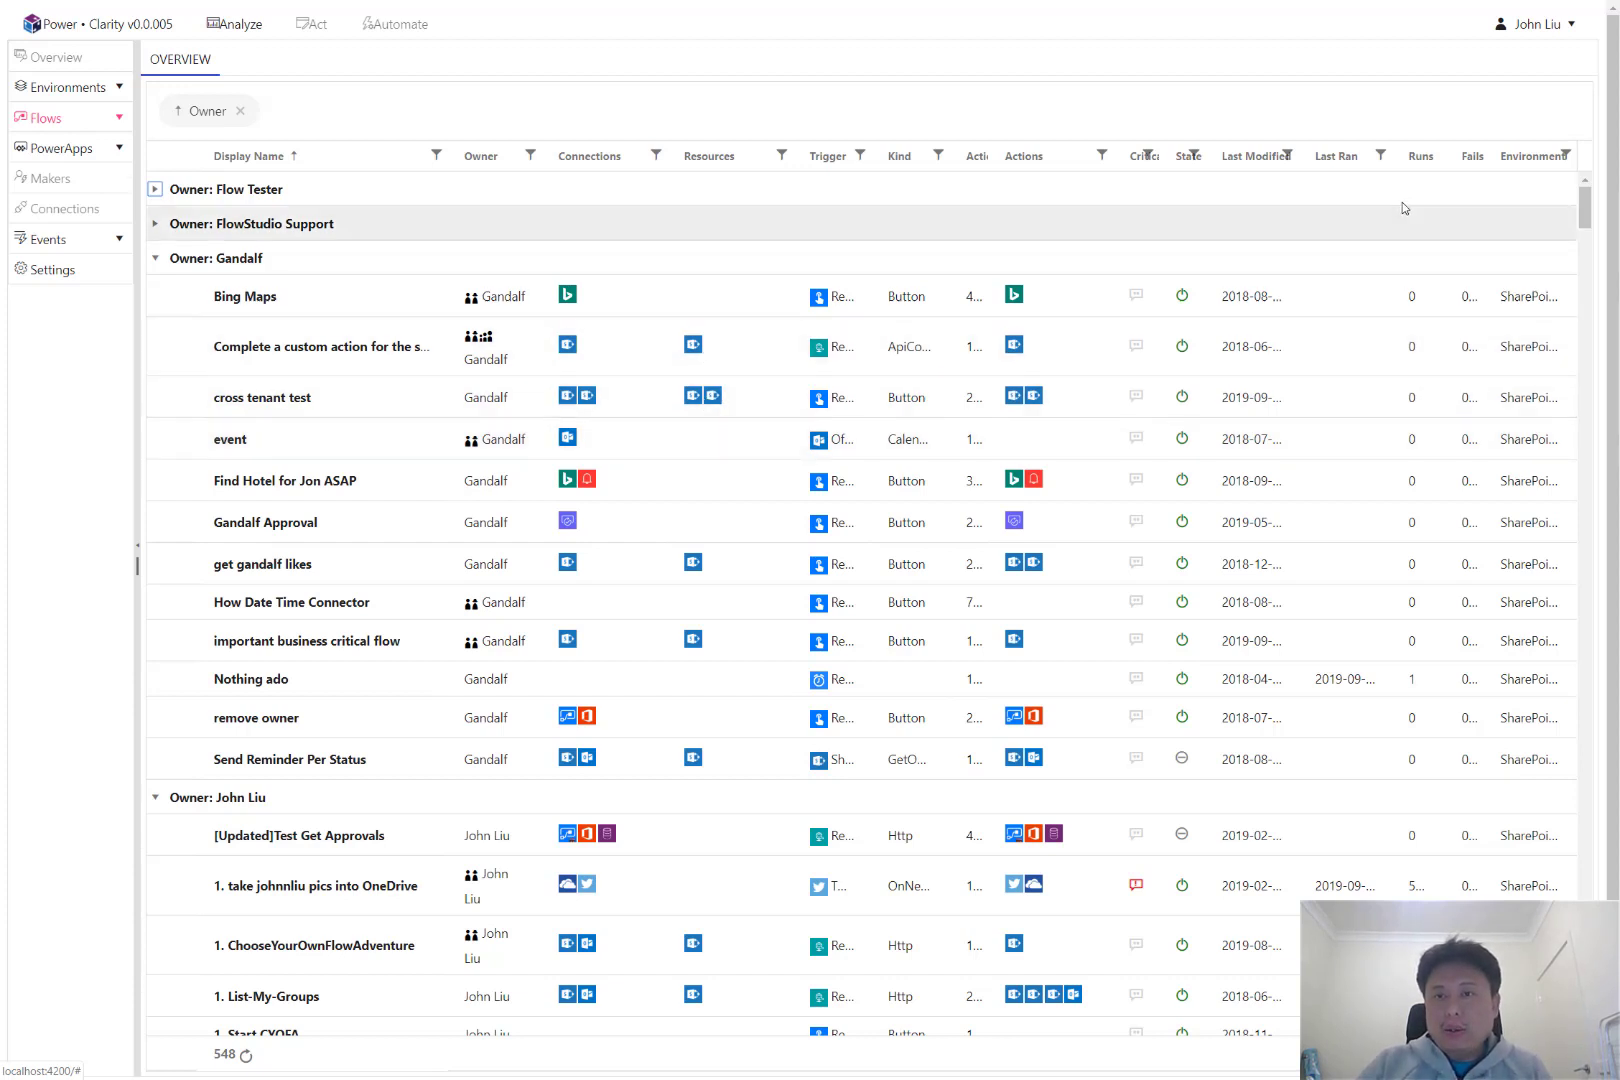
pyautogui.click(1346, 155)
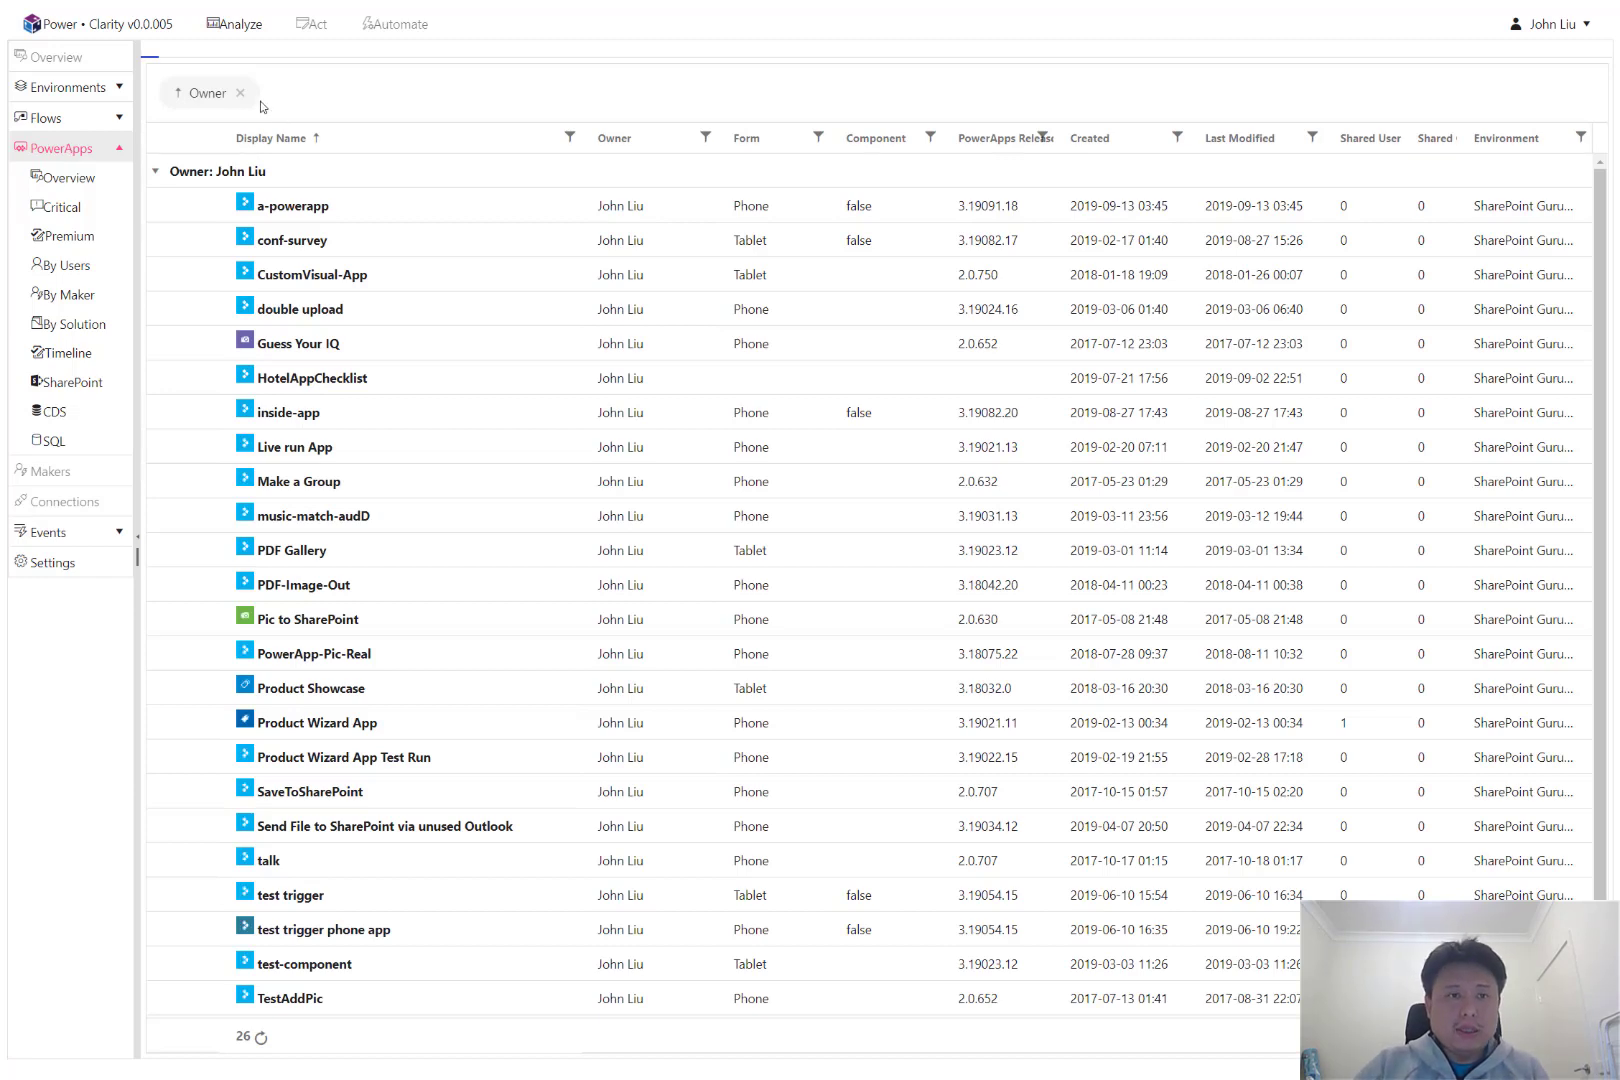
# Remove the Owner grouping so all 26 PowerApps show in one flat table.
pyautogui.click(240, 95)
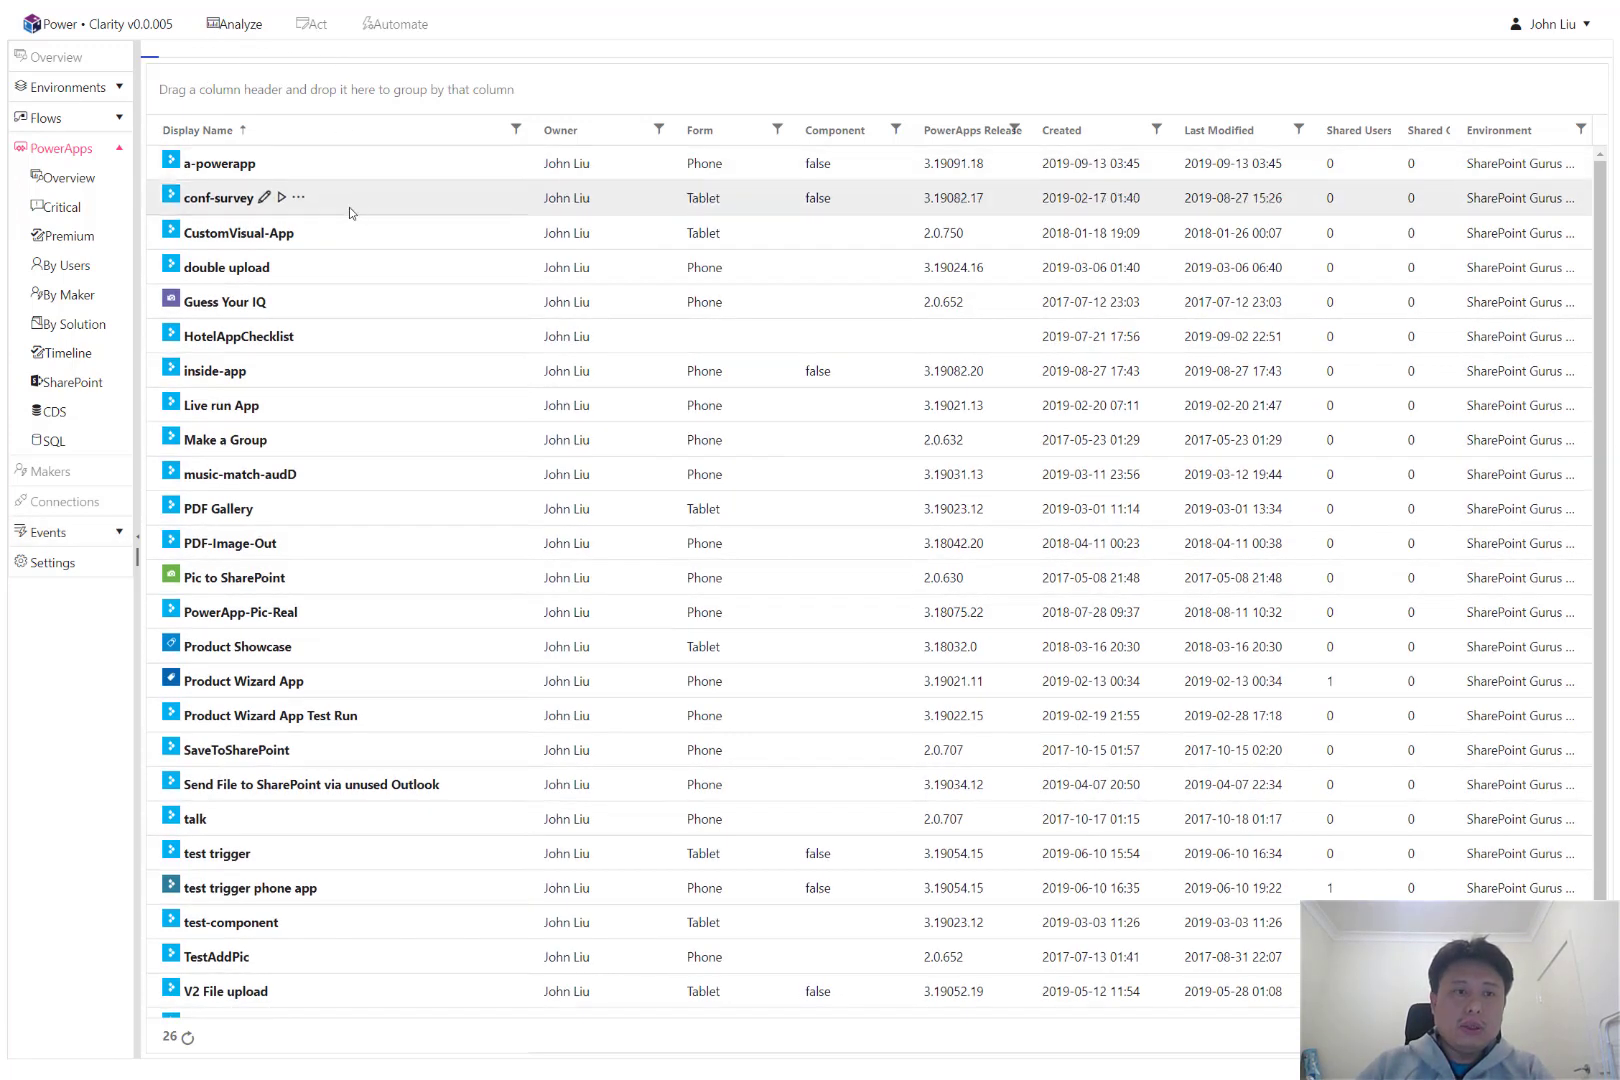
# Open the all-flows overview and check the business-critical flag on the OneDrive pictures flow.
pyautogui.click(46, 118)
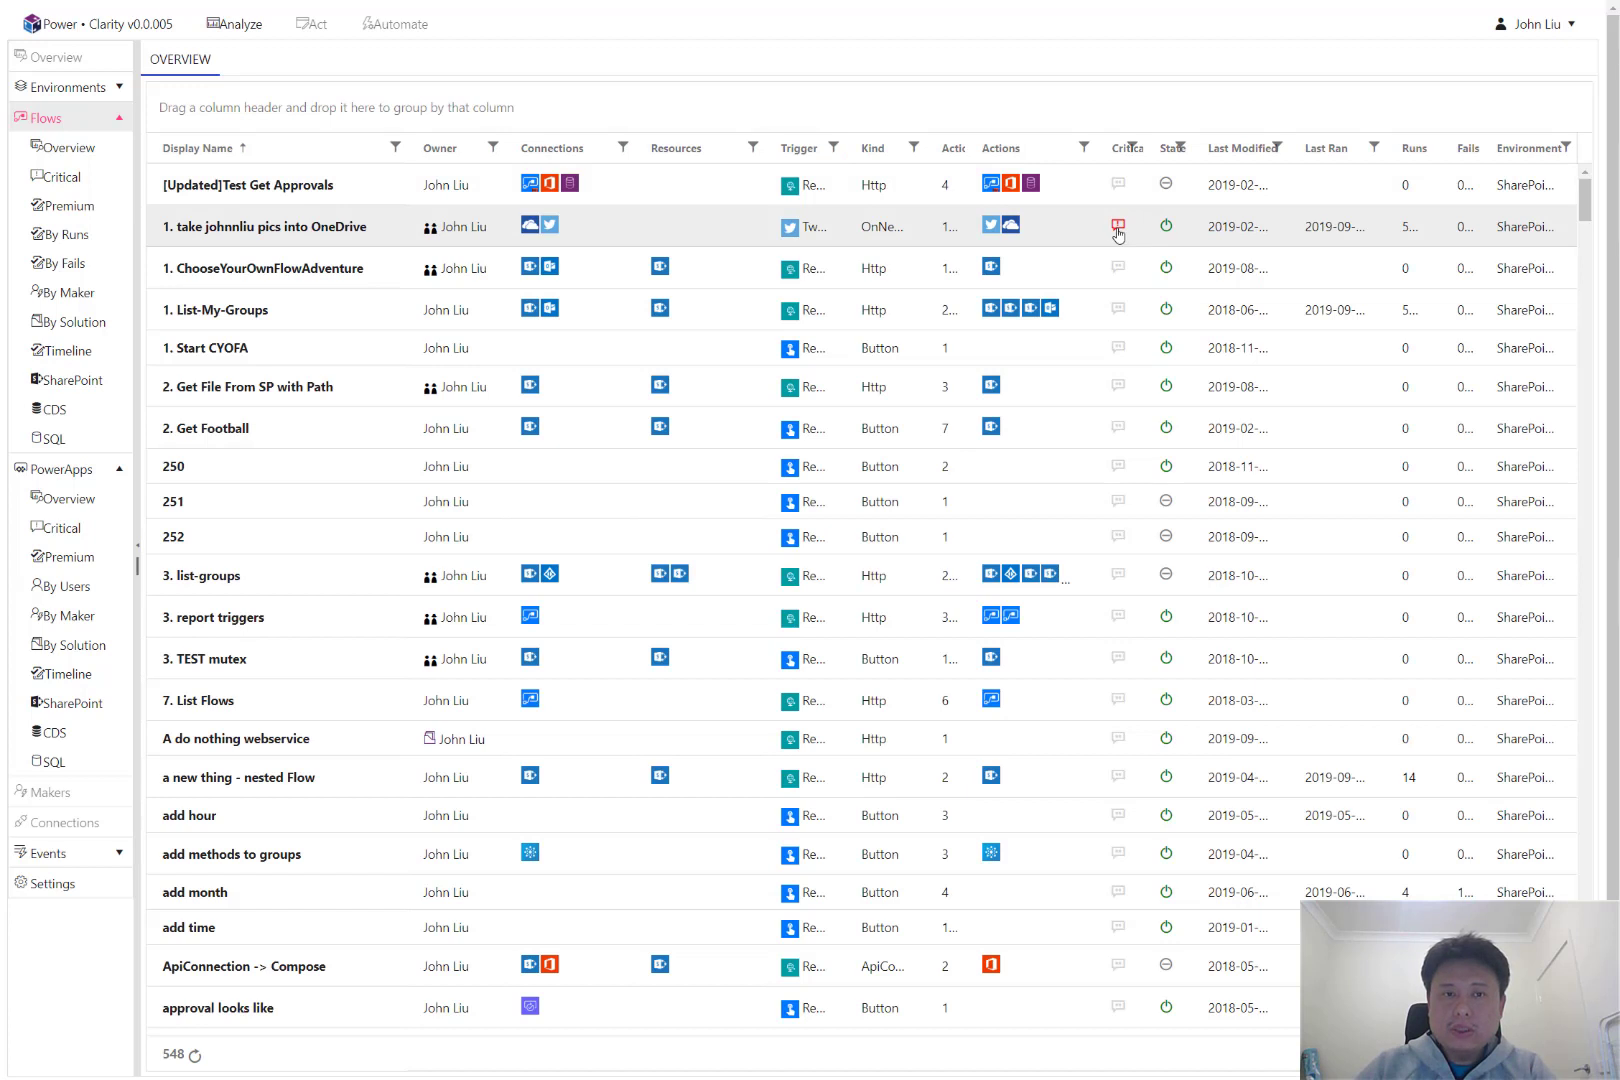
pyautogui.click(1118, 230)
pyautogui.moveTo(1121, 235)
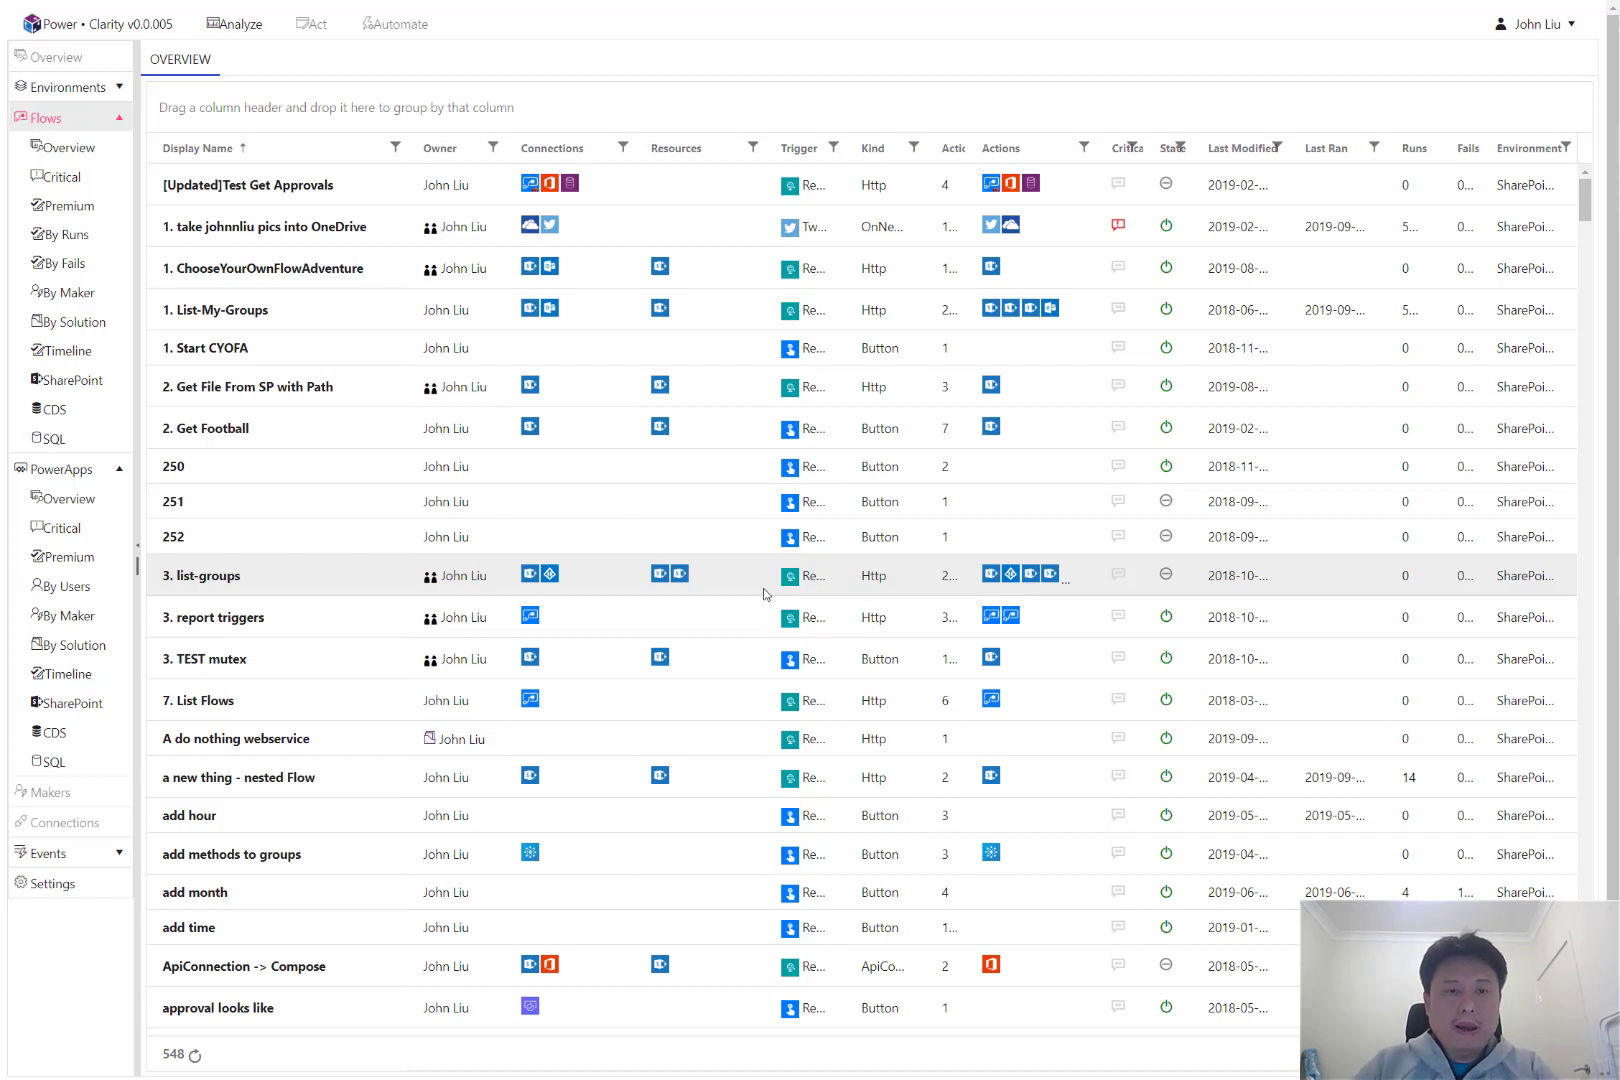
# Switch to the failed-runs alert email and select the complete failed run URL.
pyautogui.hotkey('alt', 'Tab')
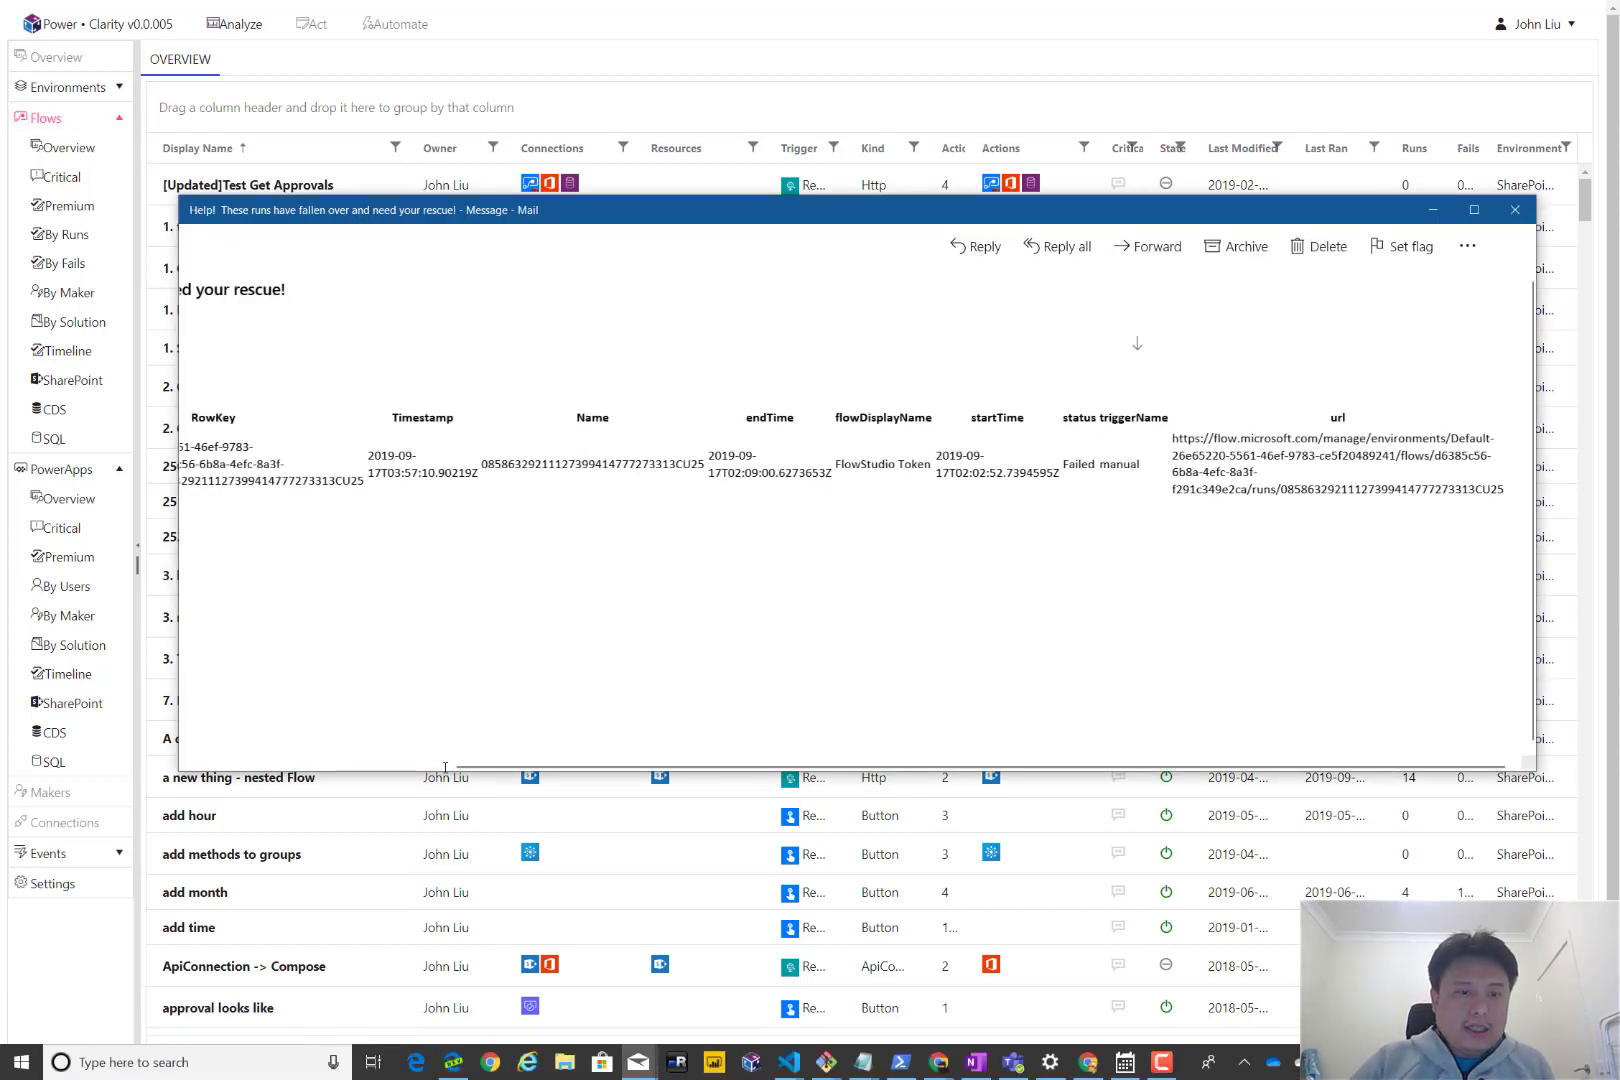
pyautogui.hscroll(-5, 460, 740)
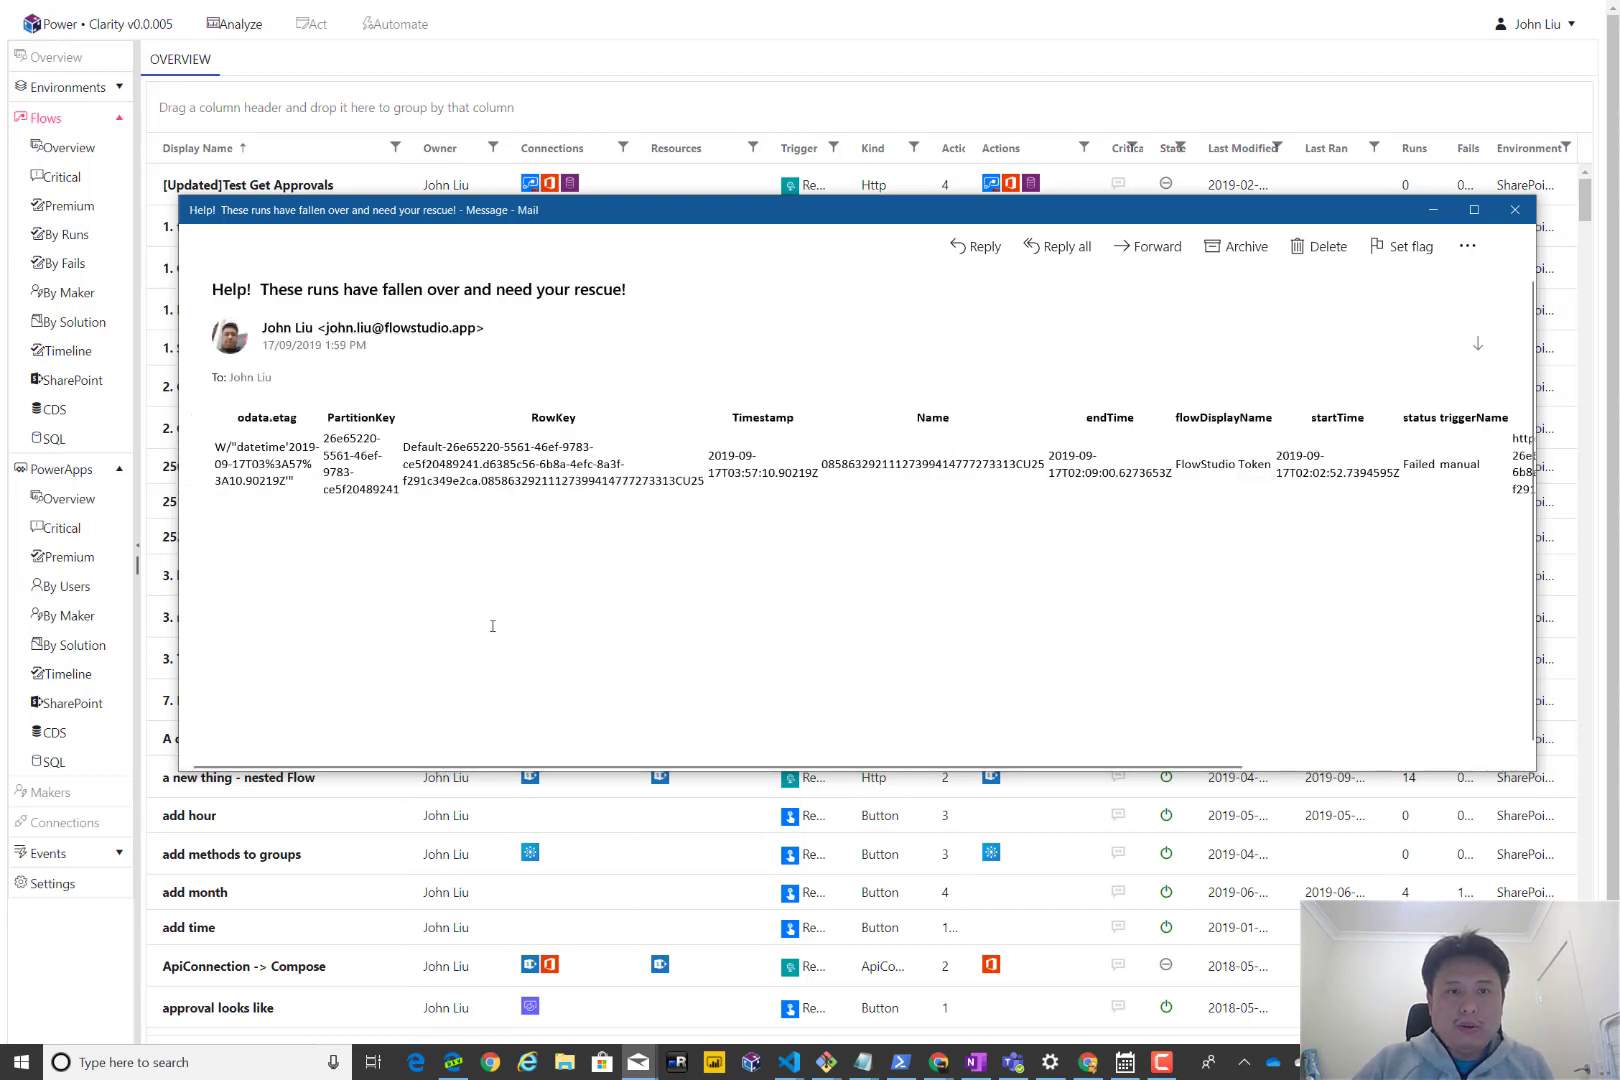
pyautogui.hscroll(2, 505, 626)
pyautogui.hscroll(2, 509, 625)
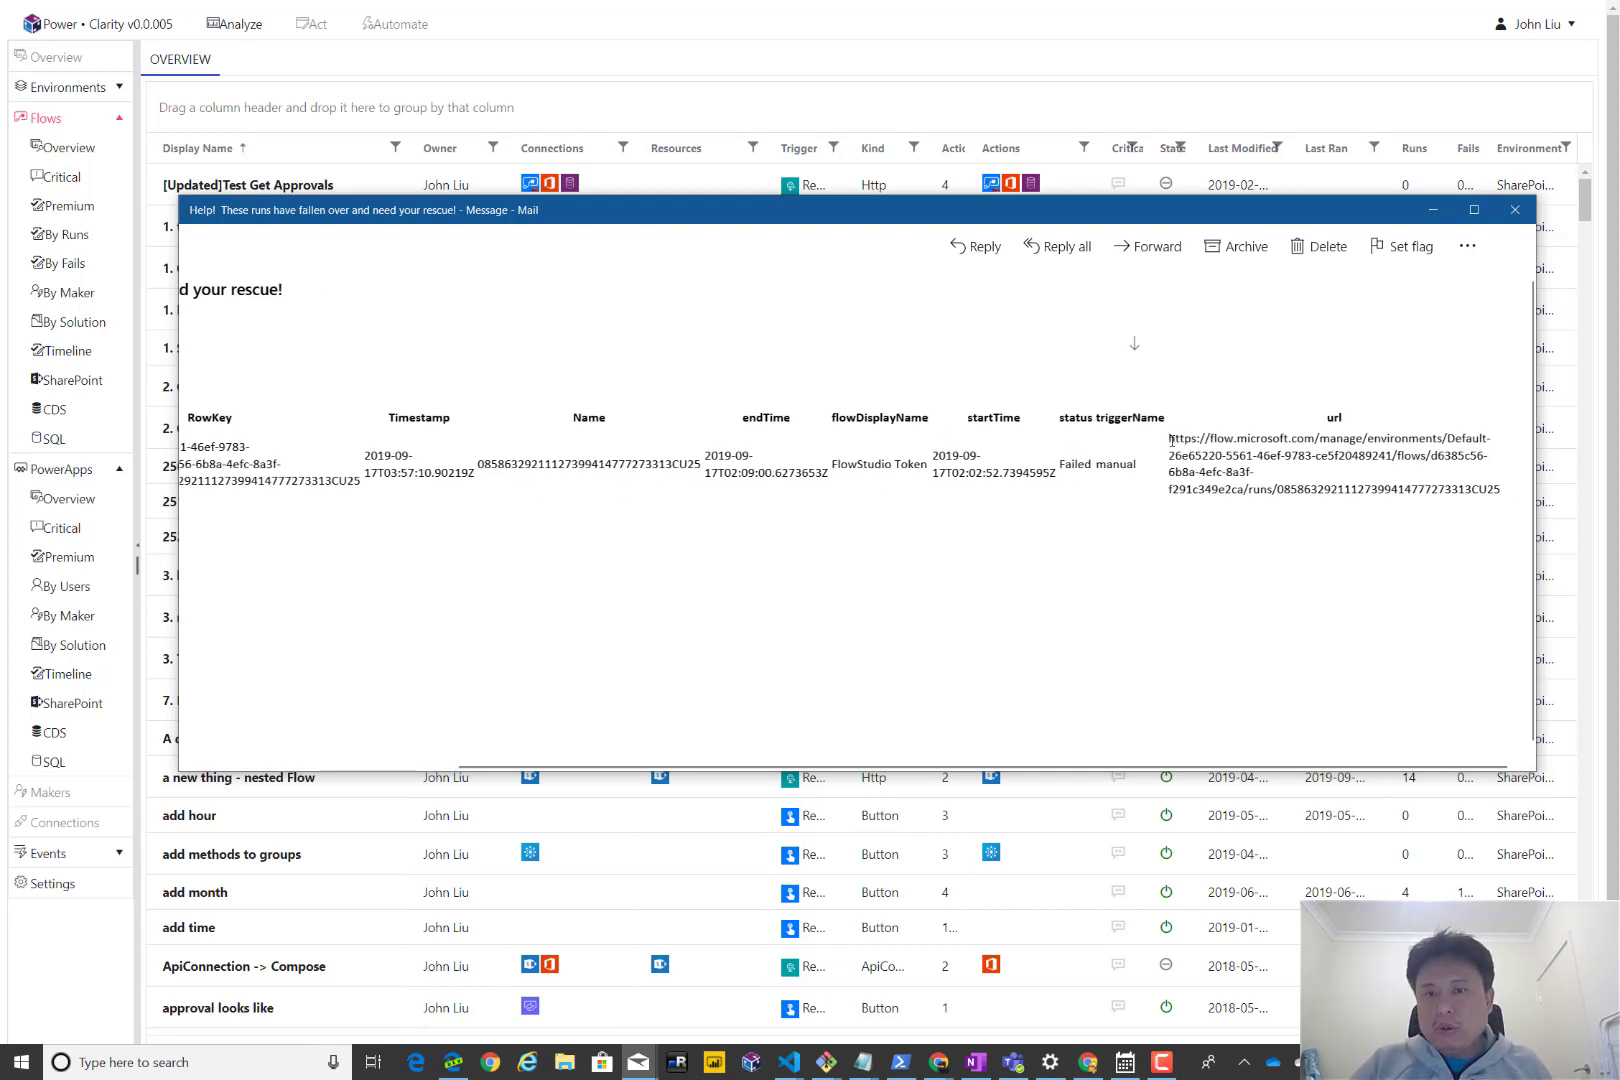
pyautogui.moveTo(1169, 438); pyautogui.dragTo(1472, 494)
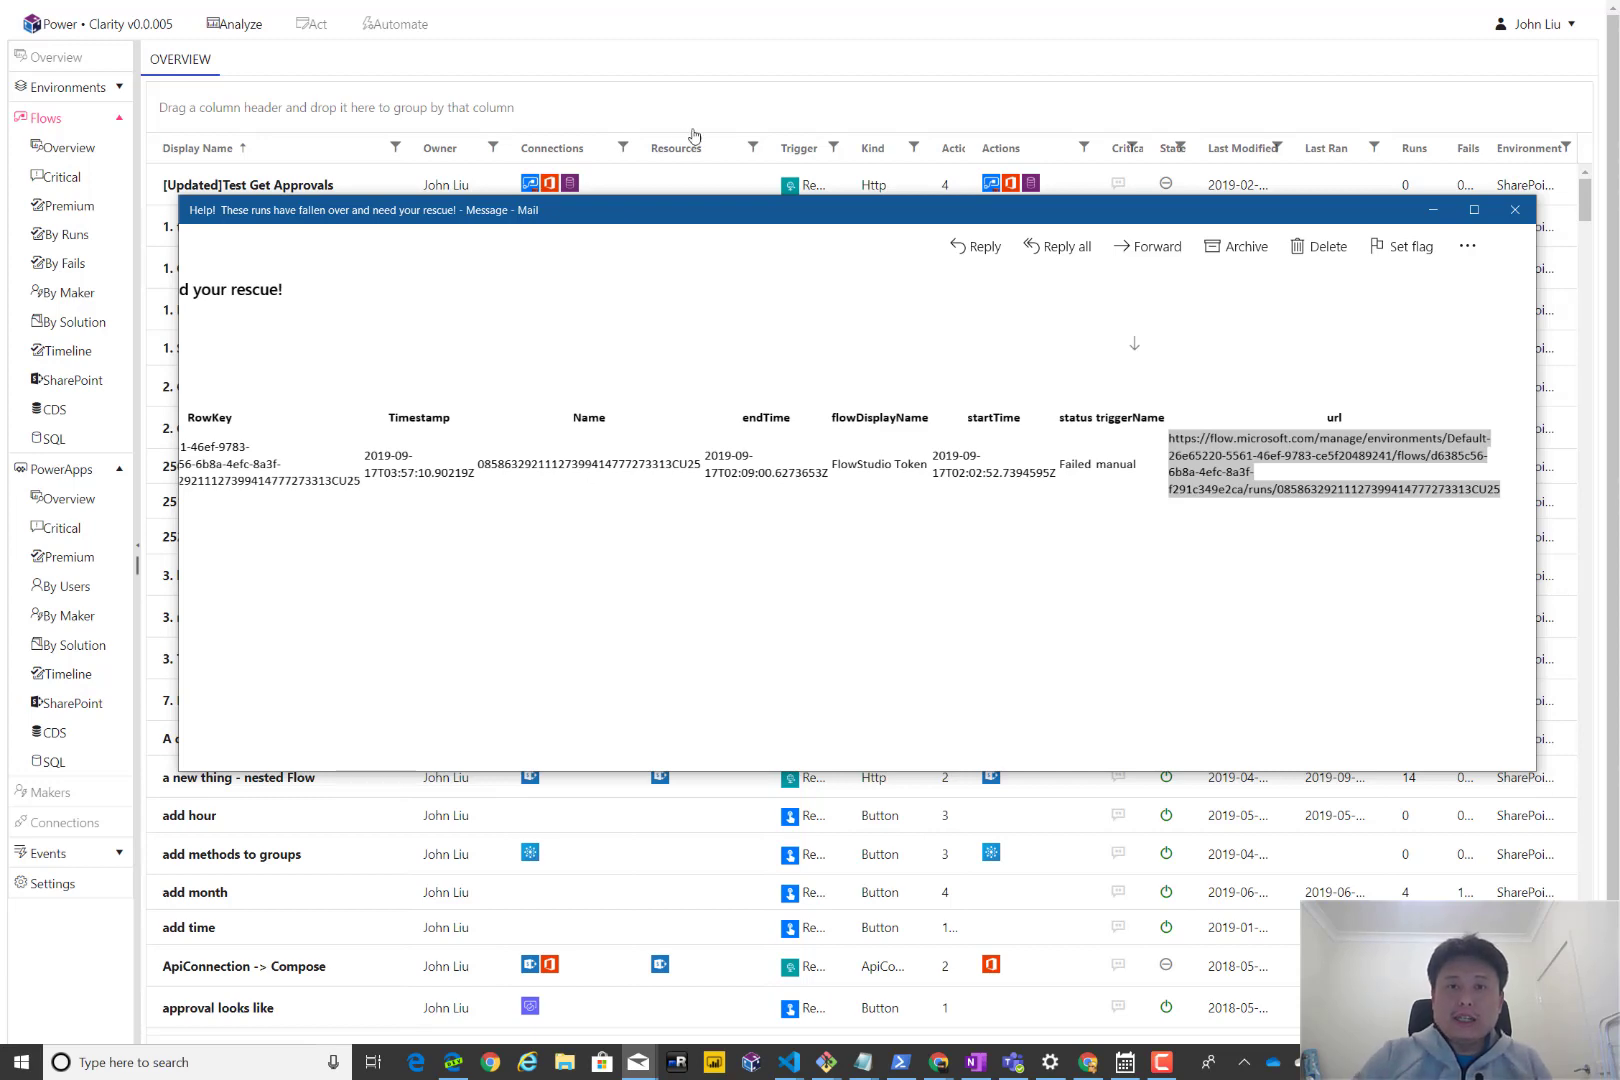
# Close the email and group the dashboard's flows by Owner.
pyautogui.moveTo(694, 6)
pyautogui.click(608, 126)
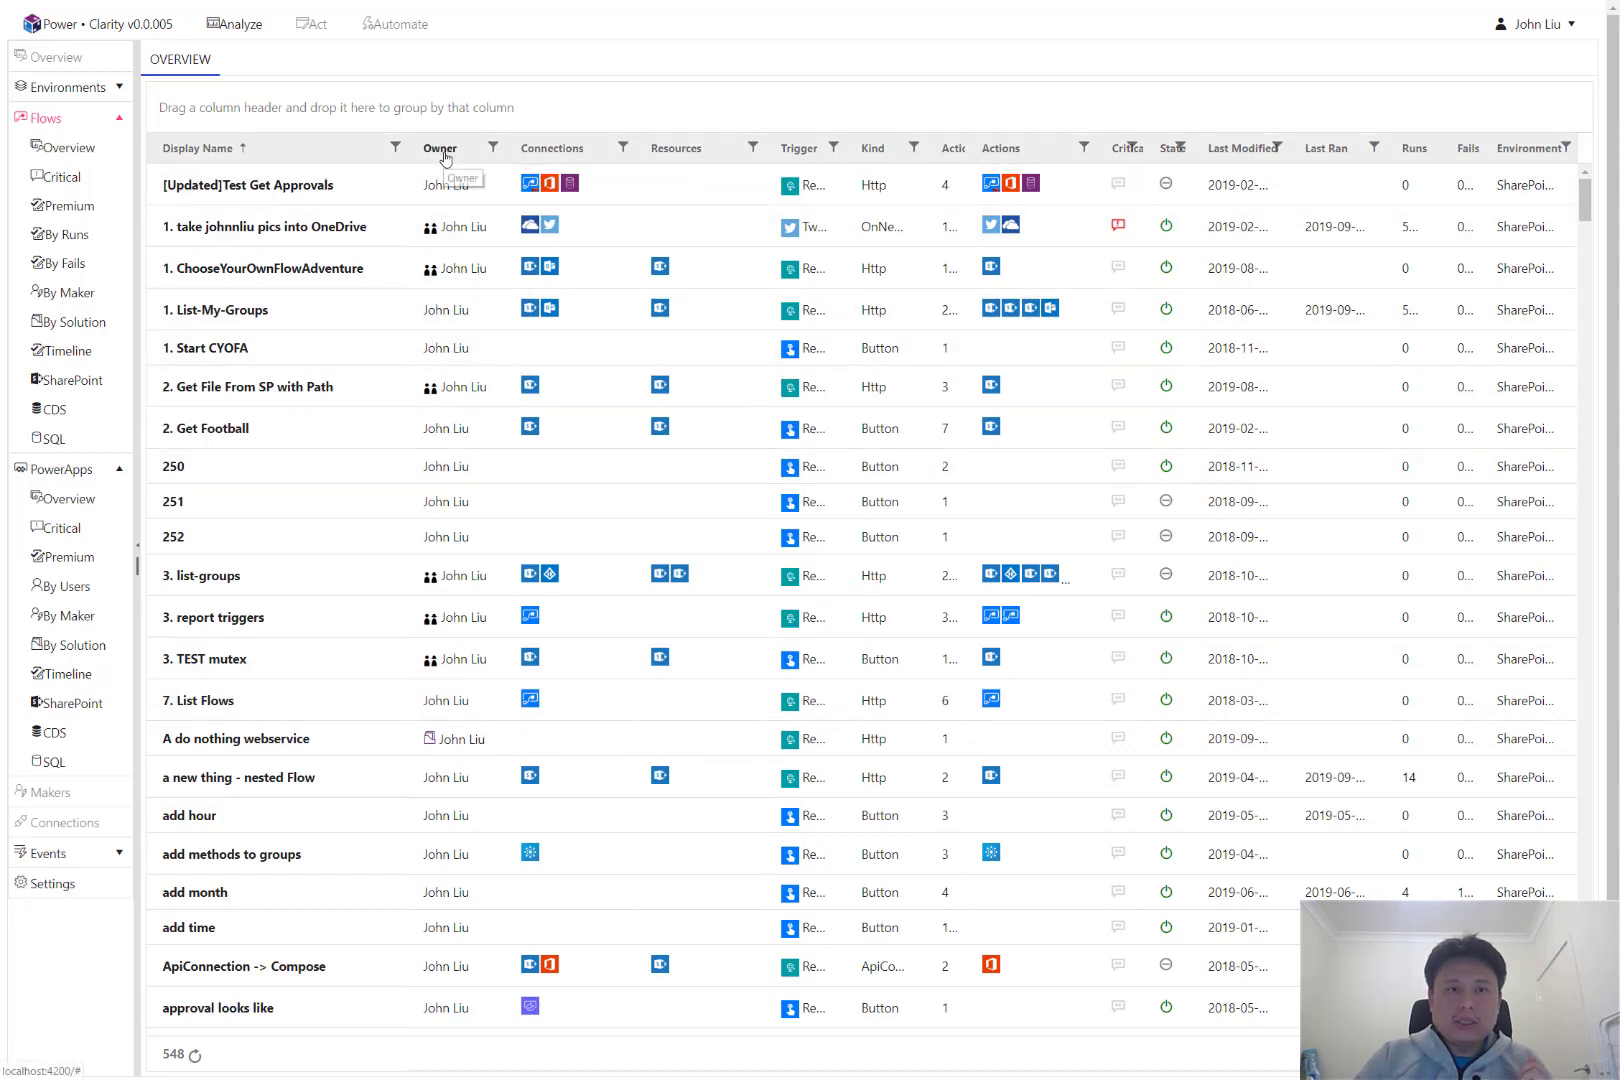
pyautogui.moveTo(440, 149); pyautogui.dragTo(339, 112)
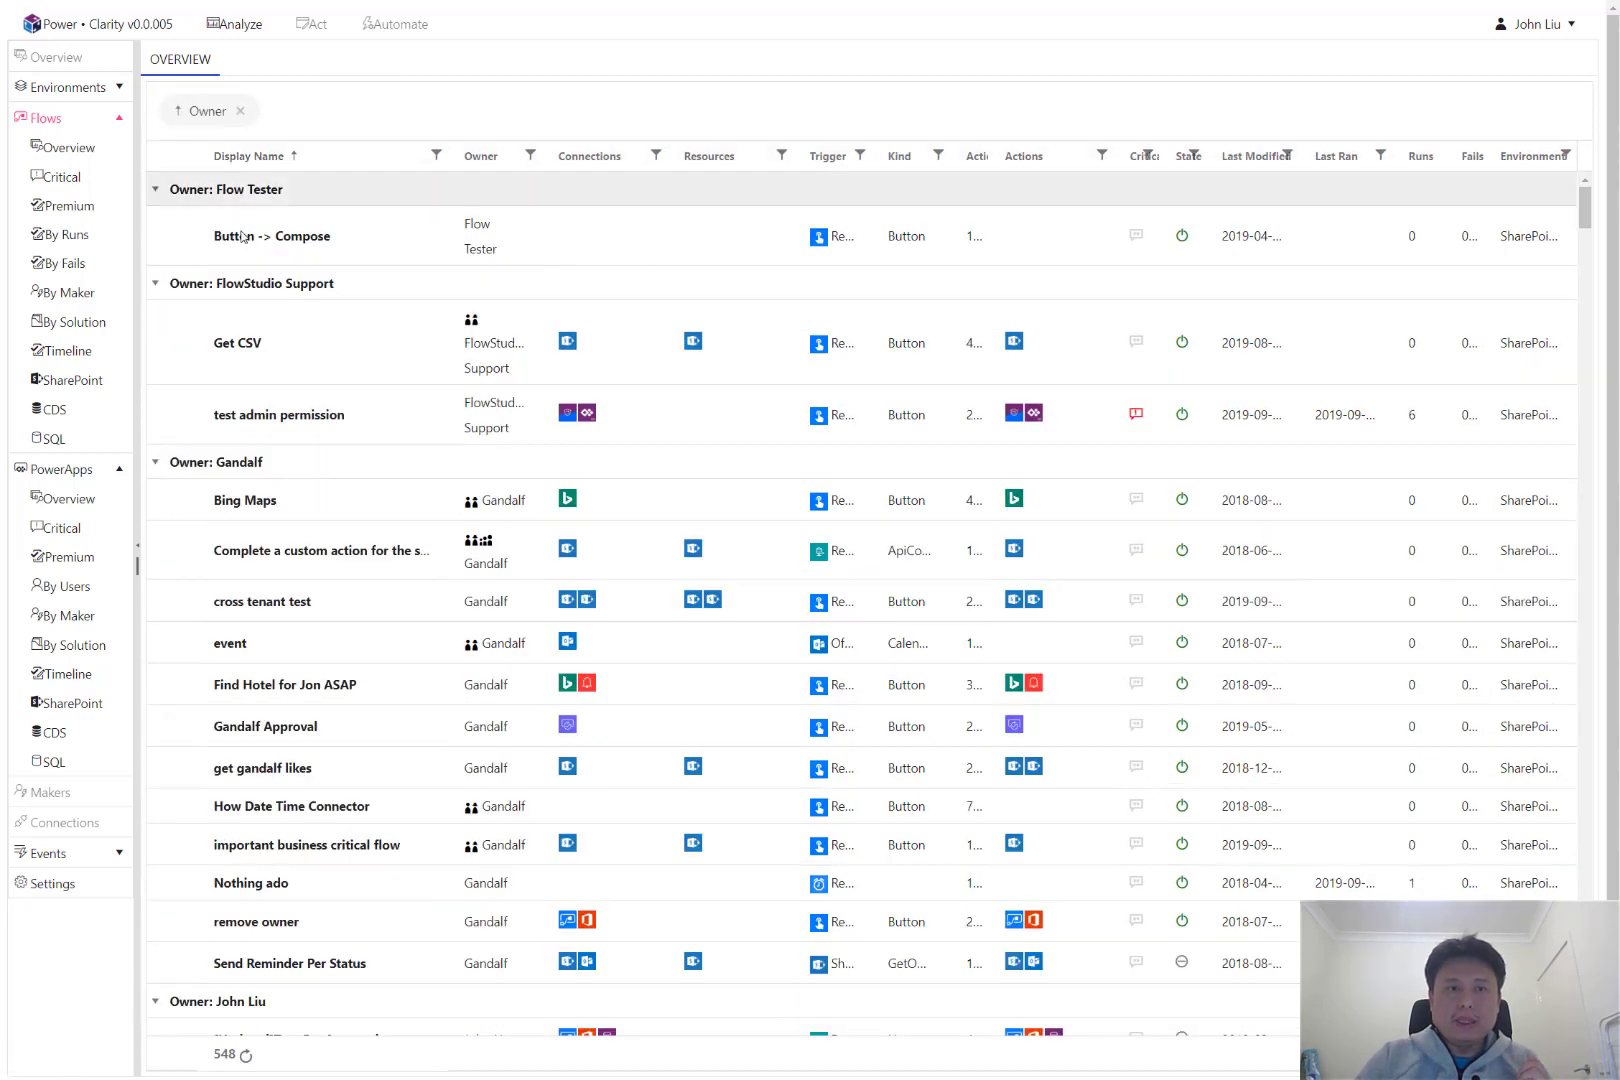
# Collapse the Flow Tester and FlowStudio Support groups and show the cross tenant test flow's SharePoint resource URL.
pyautogui.click(156, 190)
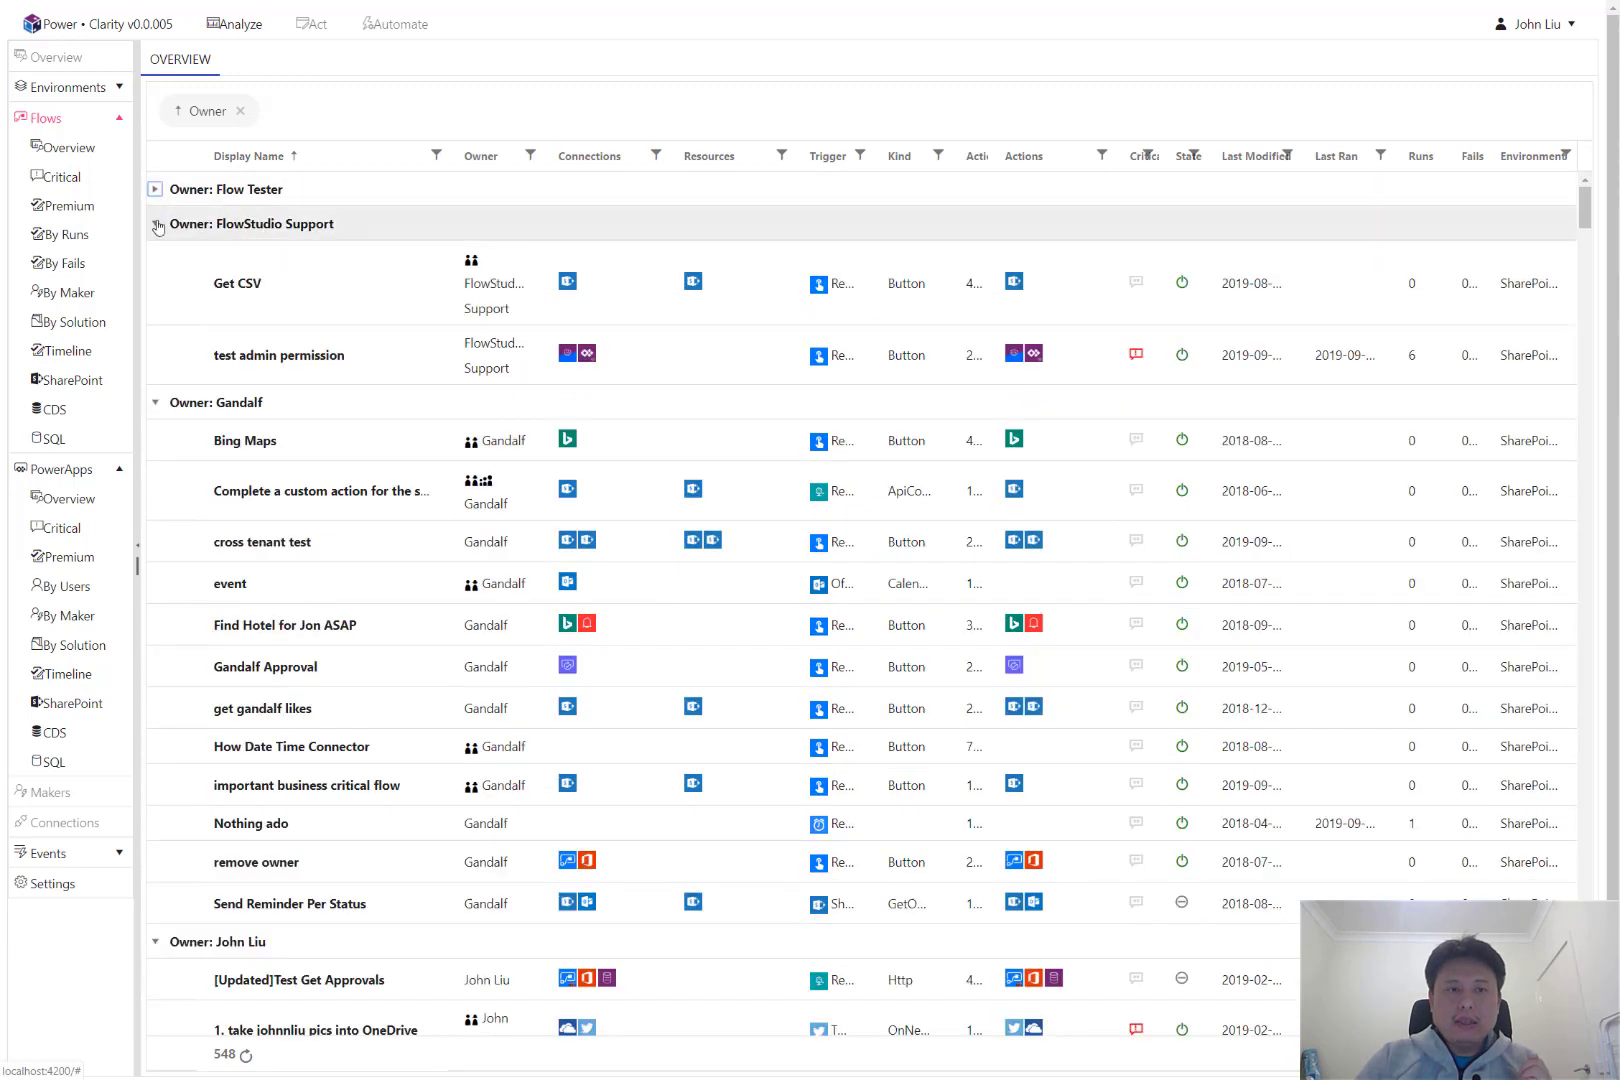
pyautogui.click(155, 224)
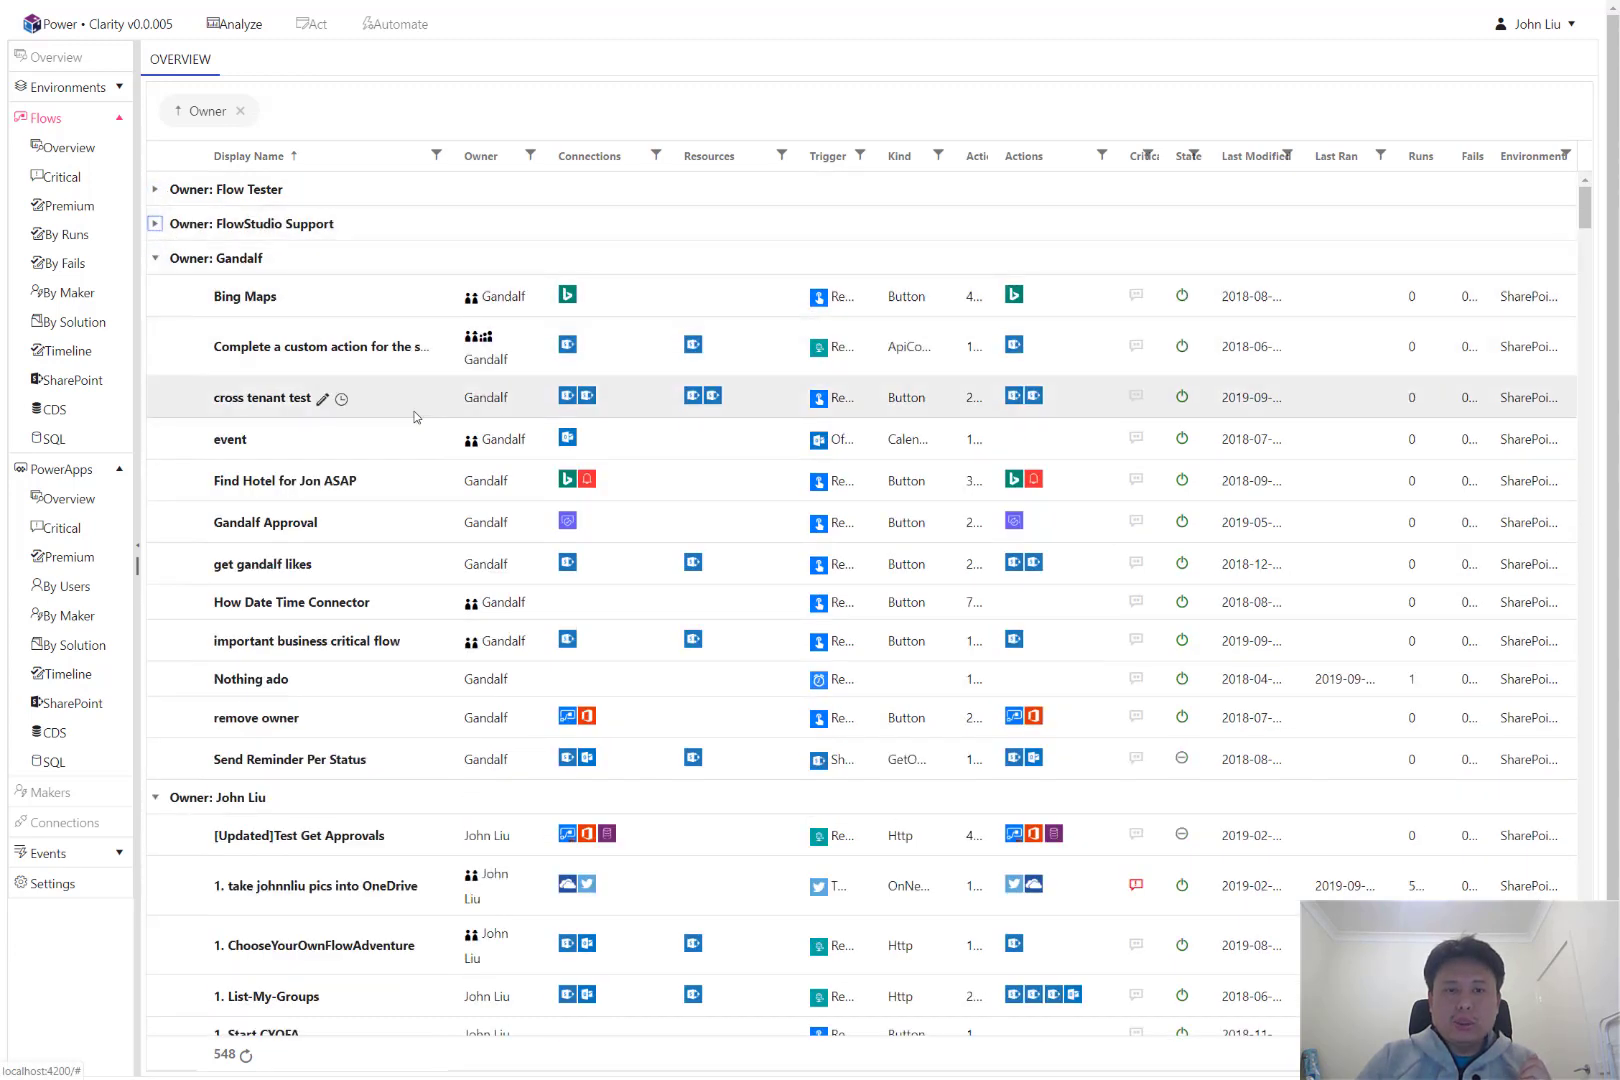
pyautogui.moveTo(697, 404)
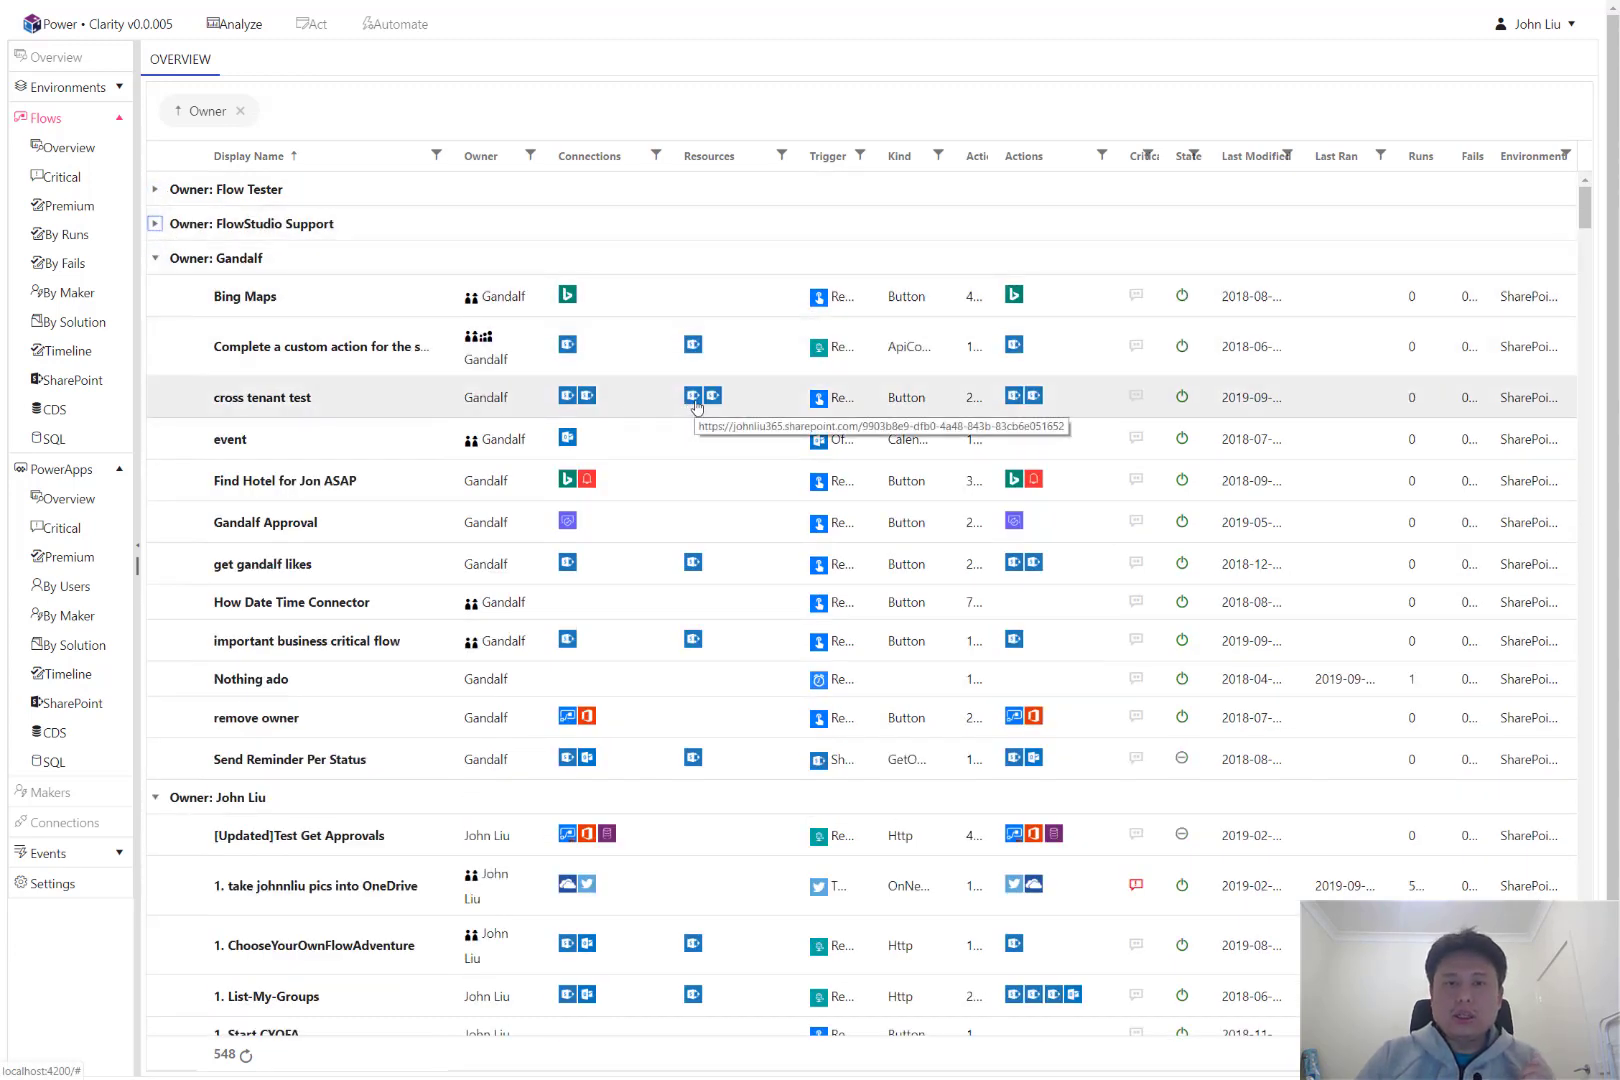